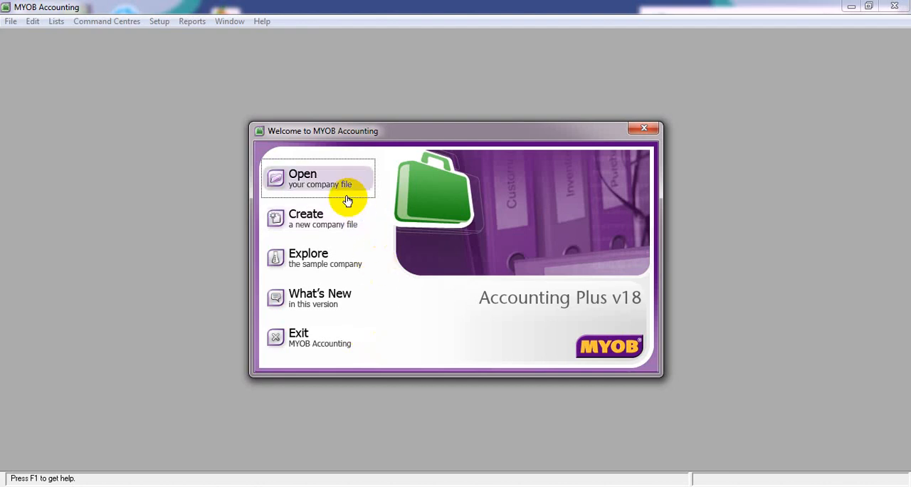
# Start creating a new company file and proceed to the company information page.
pyautogui.click(339, 225)
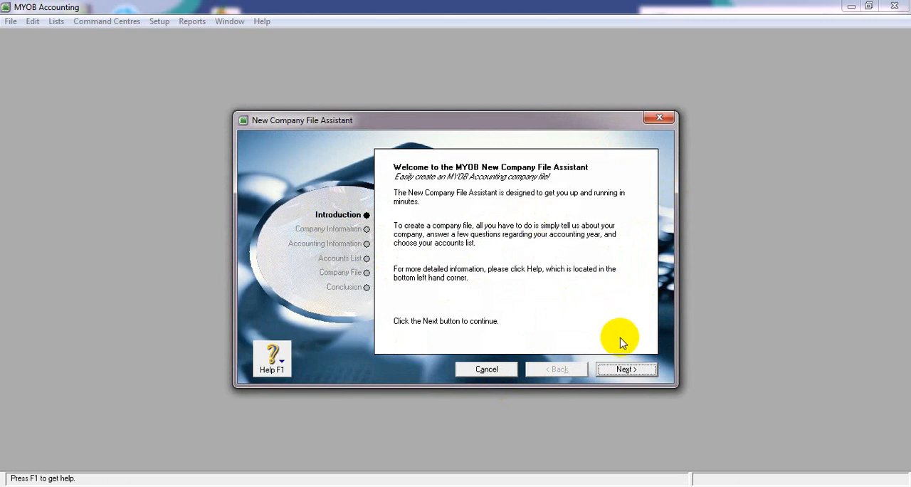
pyautogui.click(626, 369)
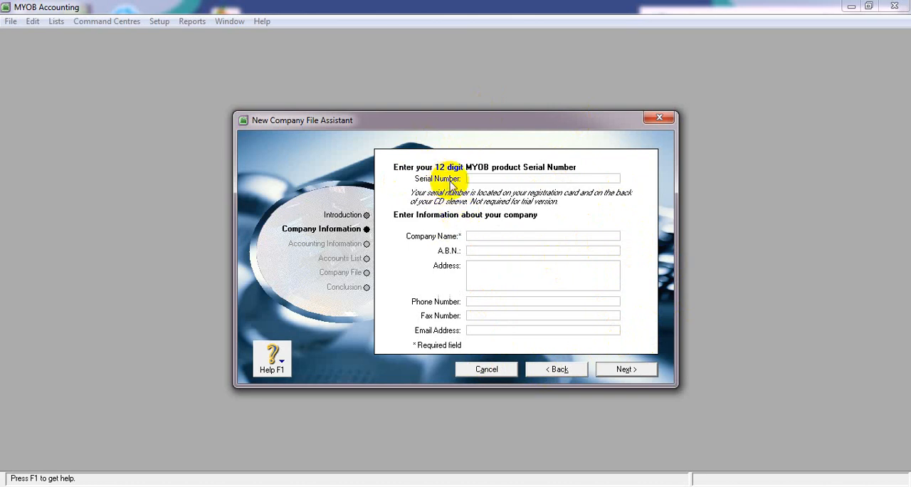
pyautogui.click(506, 179)
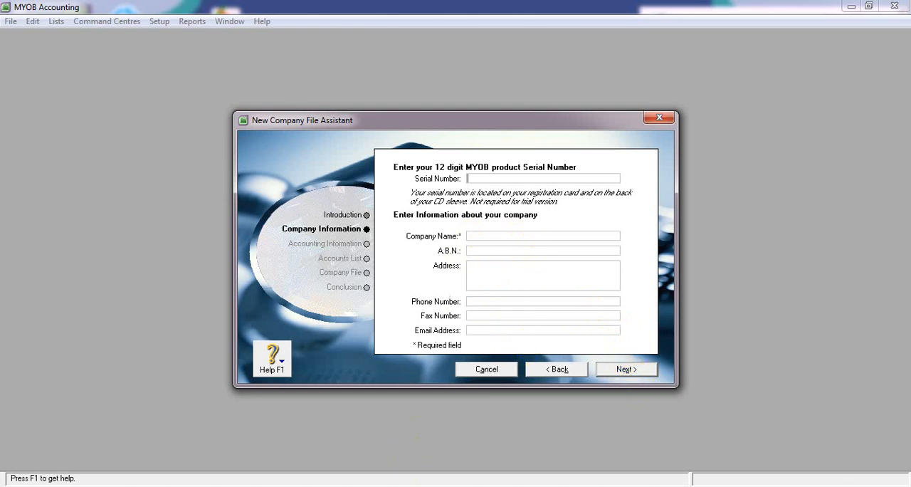
# Switch to the SOAL STRAWBERRY Word document, read the company identity details, and return to MYOB Accounting.
pyautogui.moveTo(267, 486)
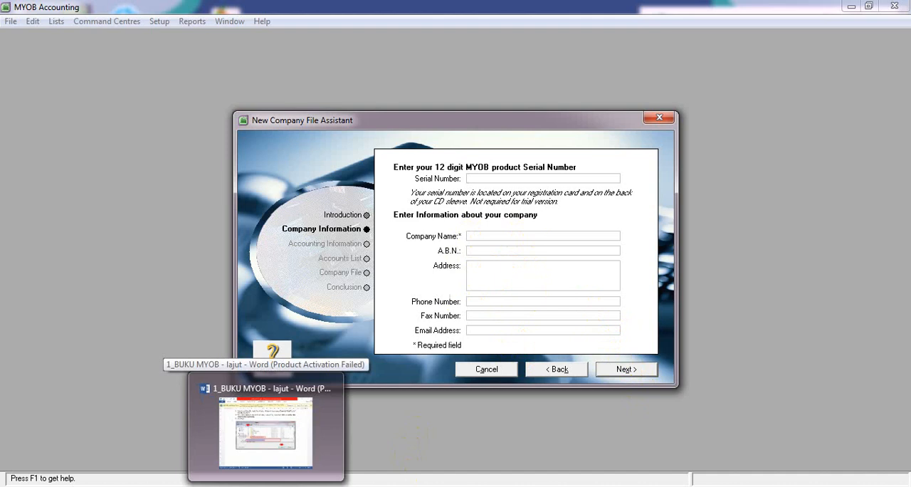
pyautogui.click(266, 485)
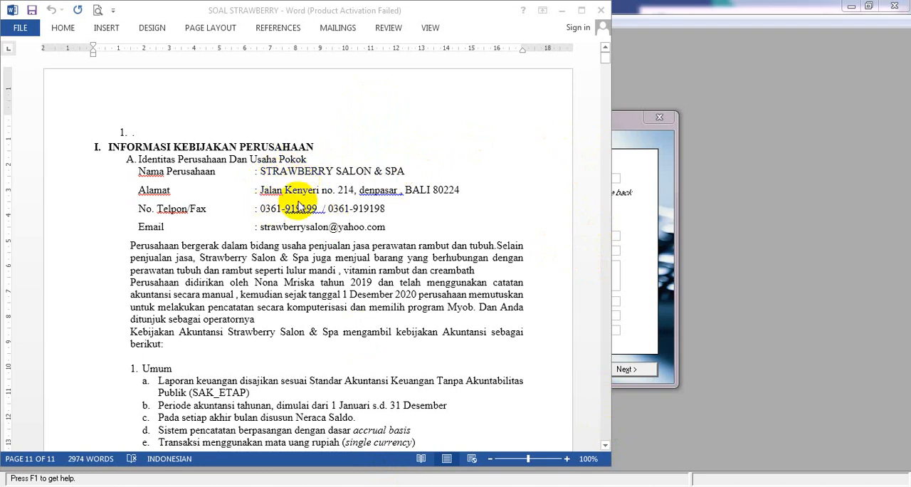
pyautogui.click(261, 238)
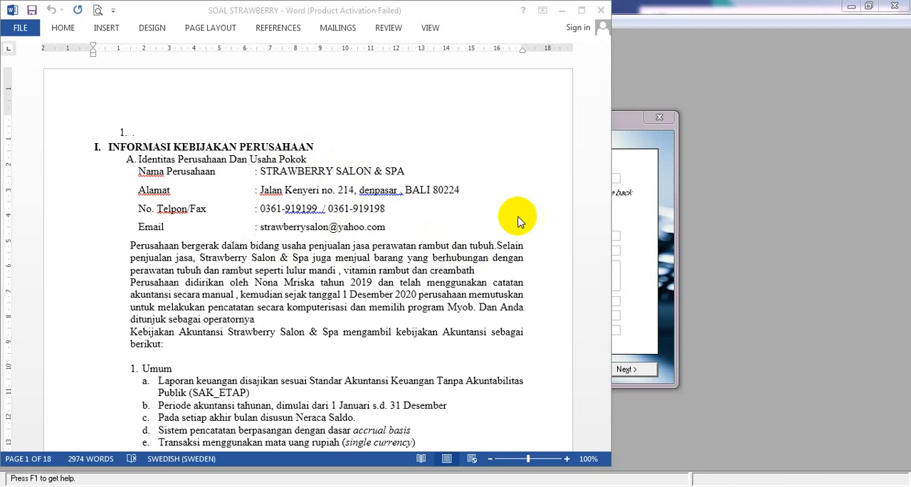
pyautogui.click(643, 143)
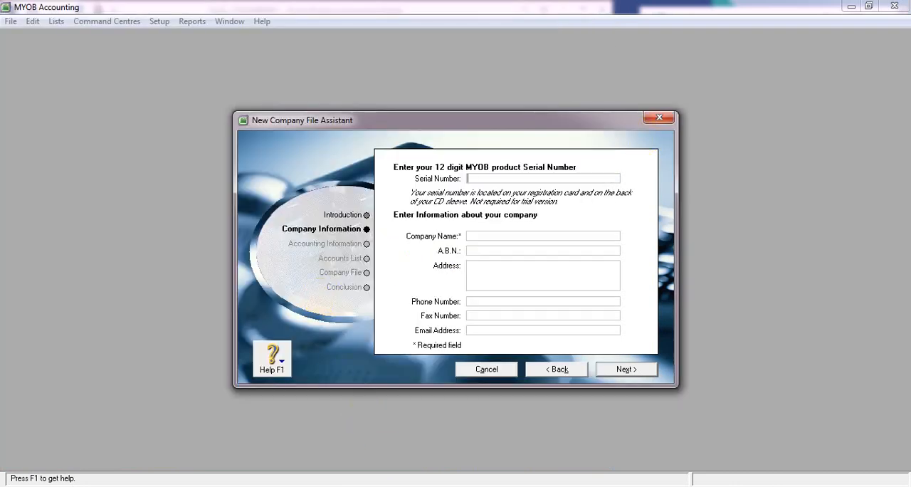
# Copy the company name STRAWBERRY SALON & SPA from the Word document into MYOB's Company Name field.
pyautogui.click(280, 486)
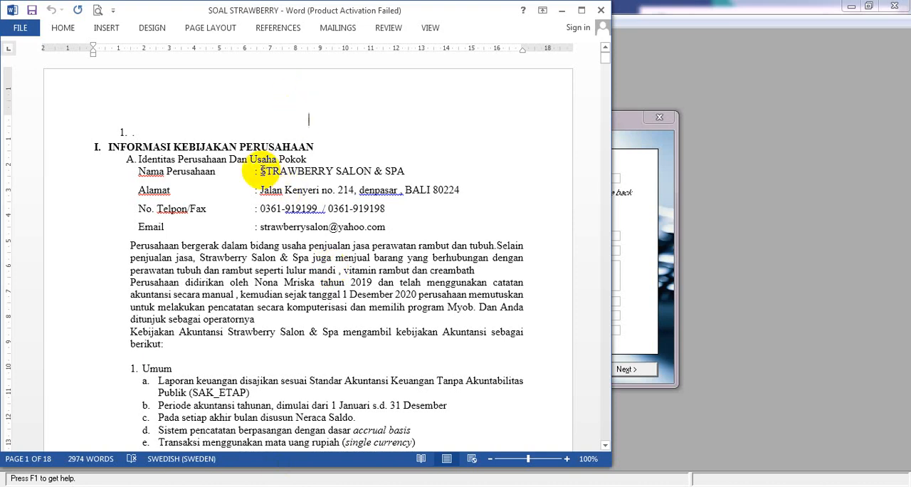
pyautogui.moveTo(261, 171); pyautogui.dragTo(407, 175)
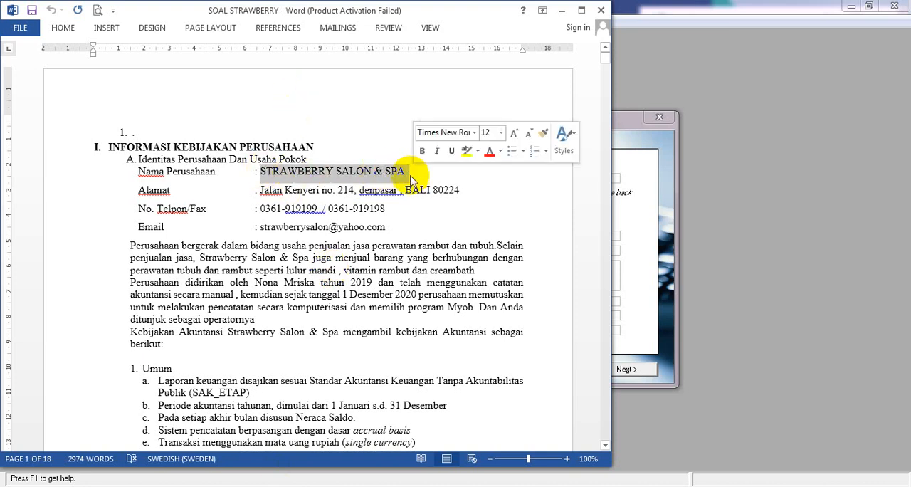
pyautogui.rightClick(384, 175)
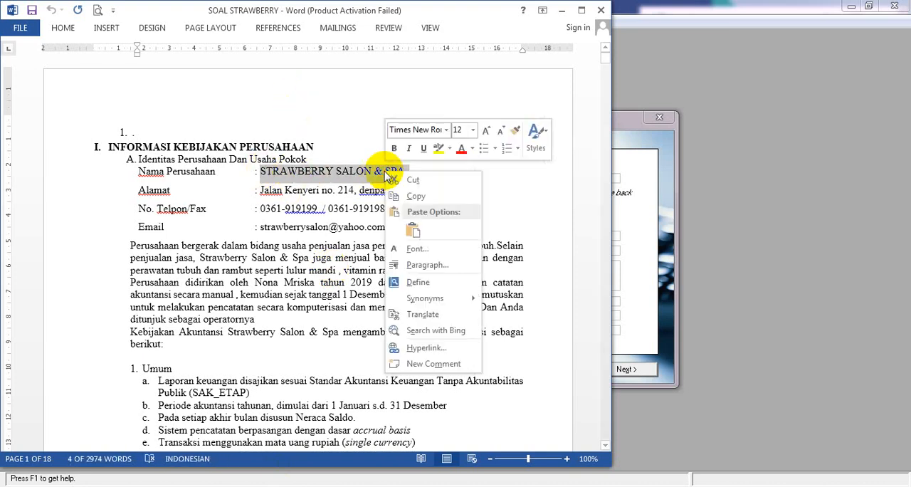
pyautogui.click(419, 197)
pyautogui.click(645, 249)
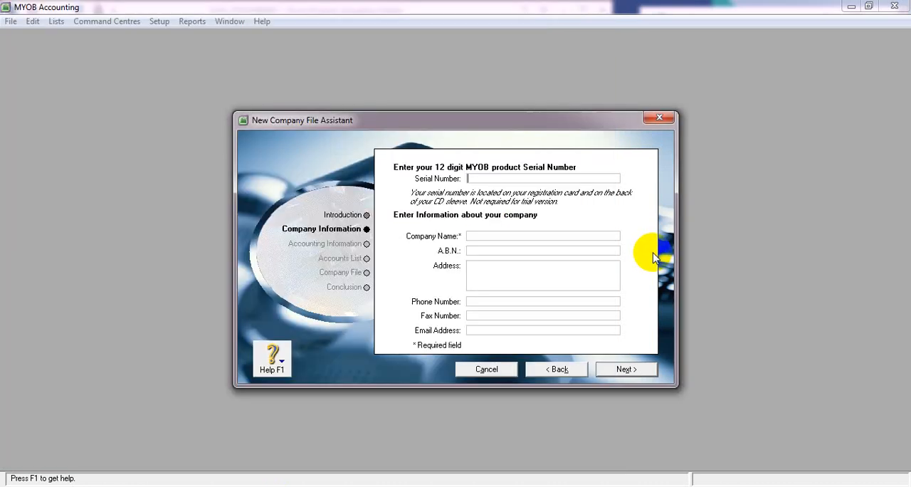
pyautogui.click(486, 237)
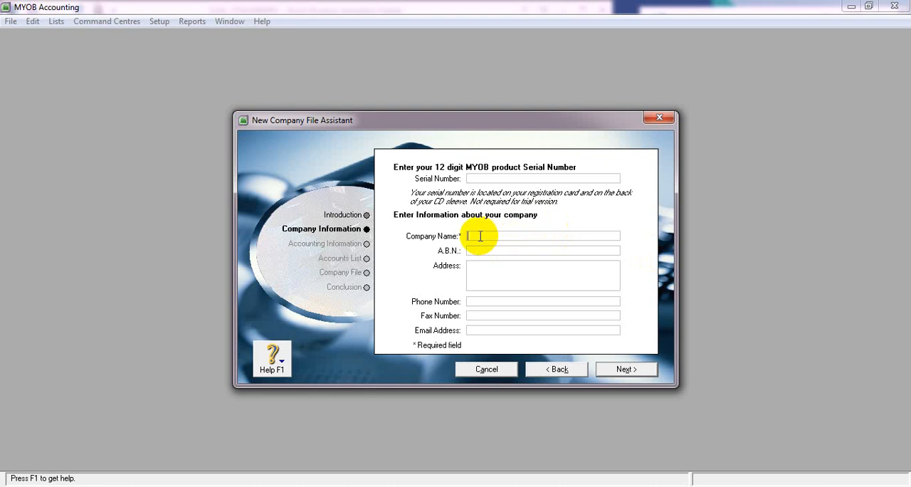
pyautogui.rightClick(480, 237)
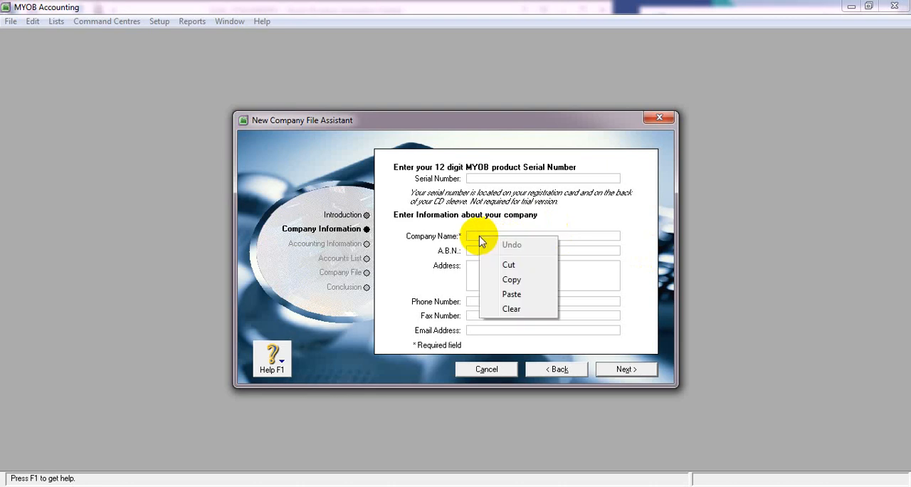
pyautogui.click(512, 294)
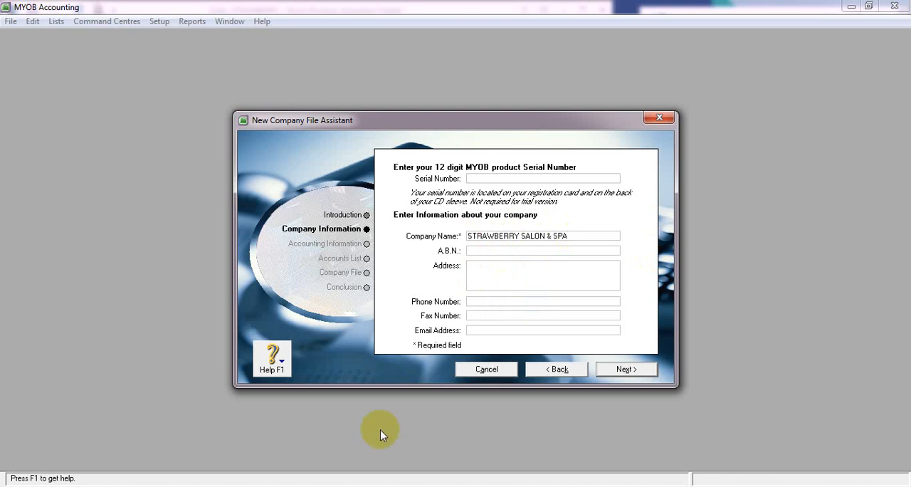
# Switch to the Word document and capitalise the first letter of the city name in the Alamat line.
pyautogui.click(258, 442)
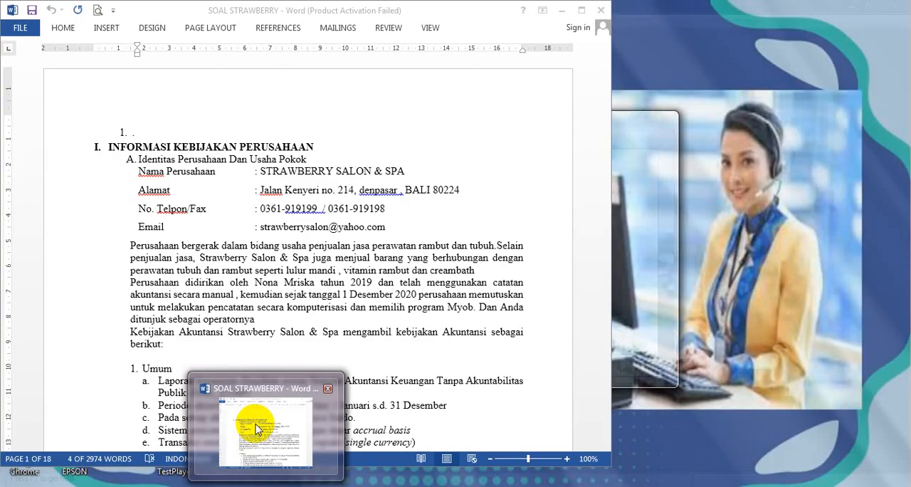
pyautogui.moveTo(406, 172); pyautogui.dragTo(259, 171)
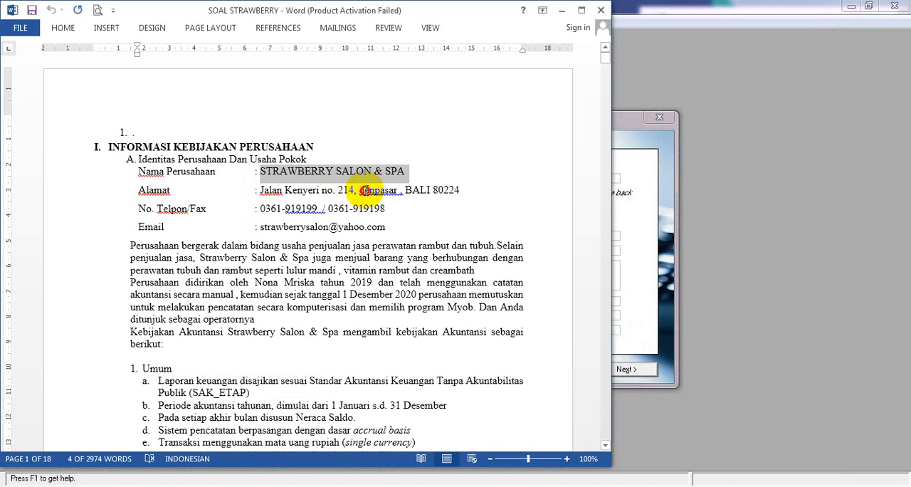
pyautogui.click(365, 190)
pyautogui.press('BackSpace')
pyautogui.write('D')
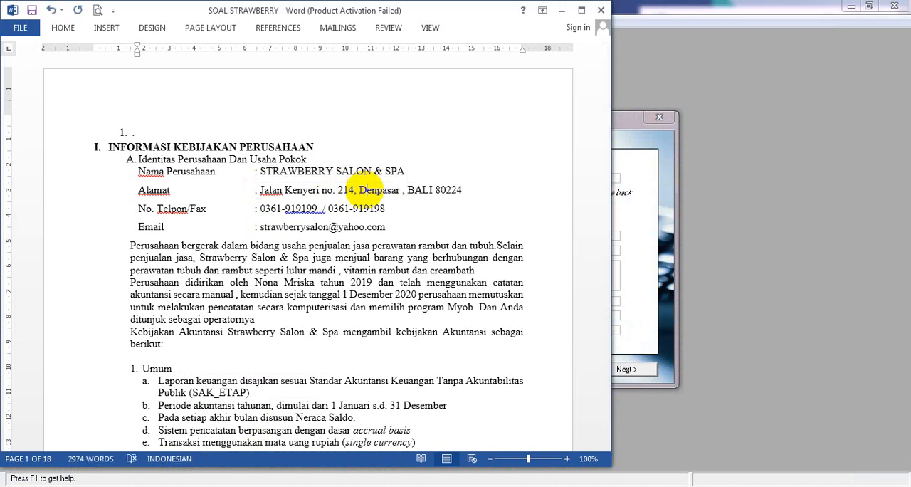
pyautogui.click(431, 206)
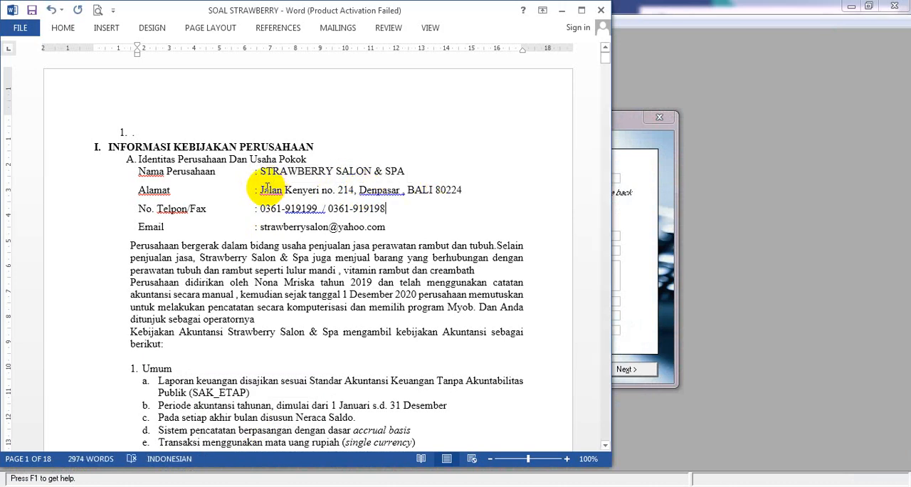
# Copy the company's full address from the Alamat line of the document into MYOB's Address field.
pyautogui.moveTo(262, 187); pyautogui.dragTo(459, 193)
pyautogui.rightClick(436, 189)
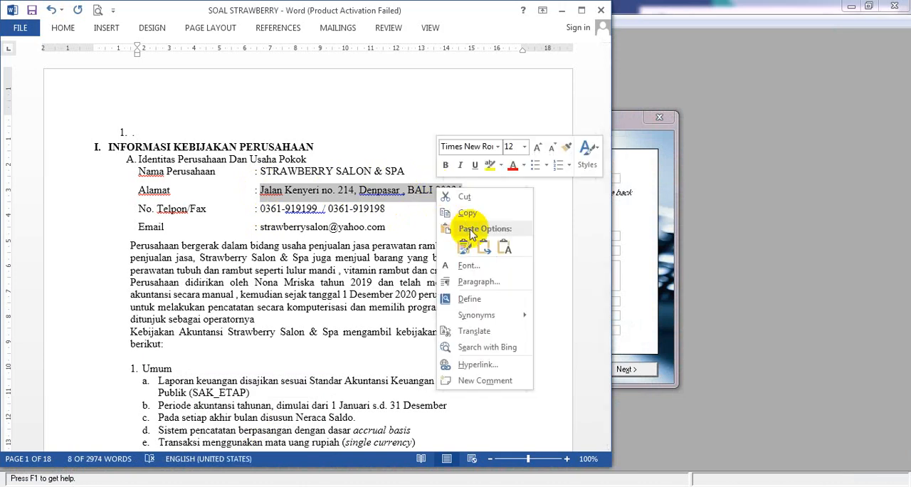
pyautogui.click(466, 213)
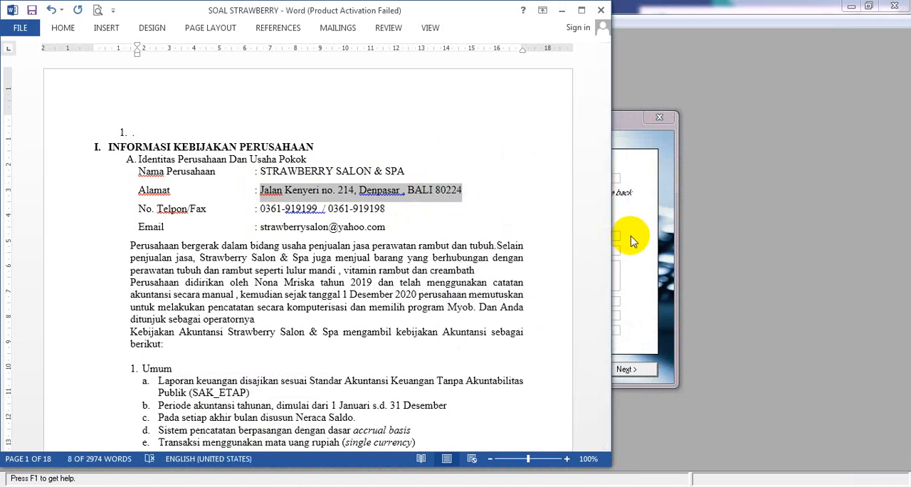
pyautogui.click(634, 236)
pyautogui.click(476, 266)
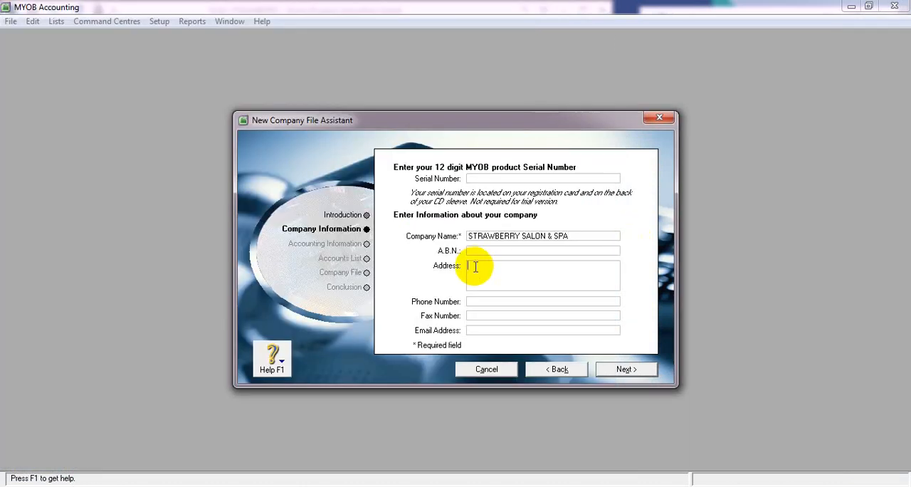
pyautogui.rightClick(475, 266)
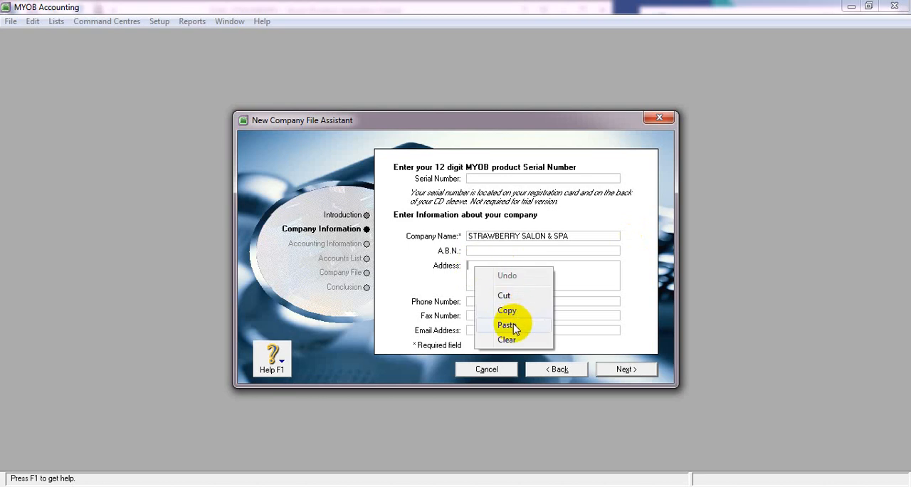
pyautogui.click(507, 325)
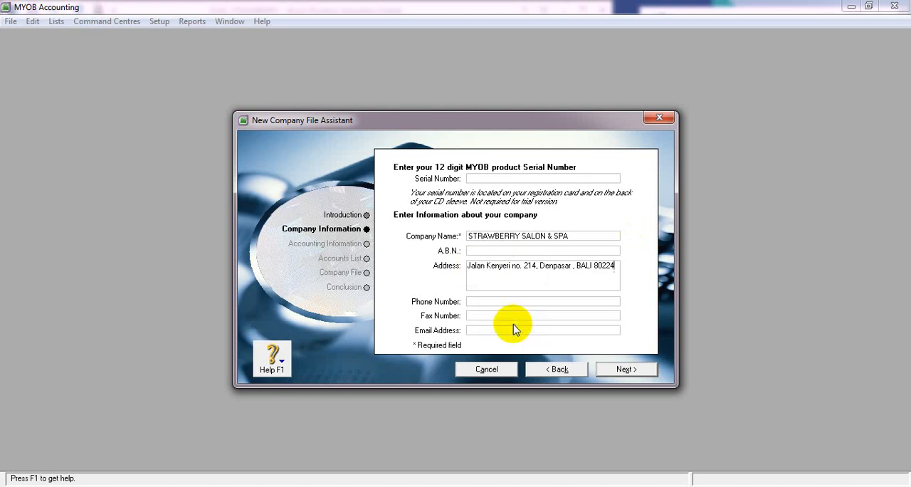
# Split the company address onto three lines: street without its trailing comma, city, and province with postcode.
pyautogui.click(539, 267)
pyautogui.press('BackSpace')
pyautogui.press('BackSpace')
pyautogui.press('Return')
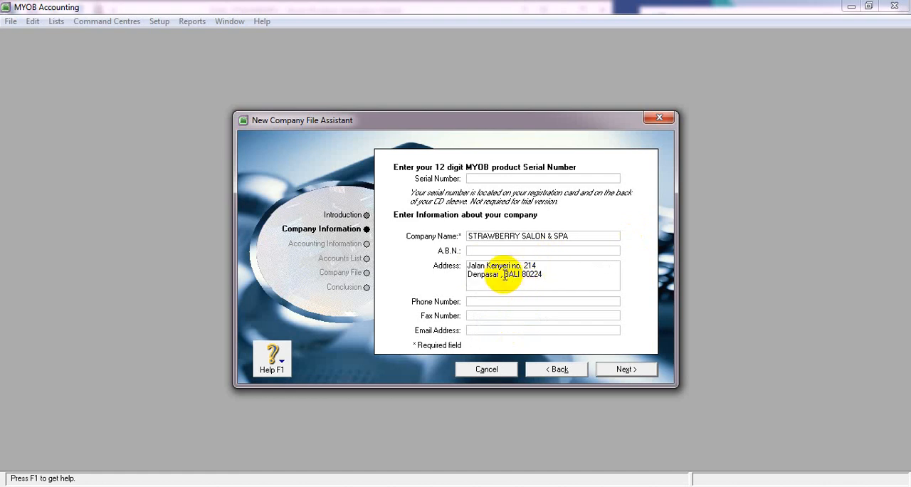
pyautogui.click(504, 274)
pyautogui.press('BackSpace')
pyautogui.press('Return')
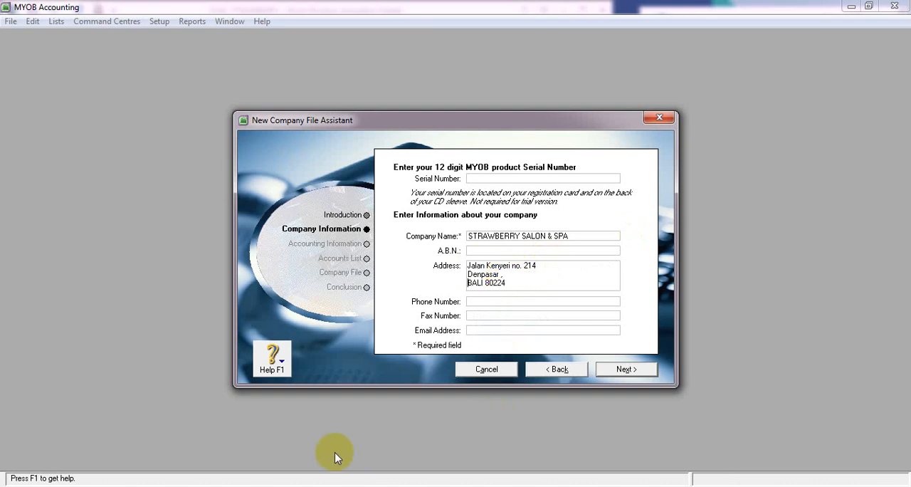
# Narrow the Word window so the company form shows beside it, and return to the form's Phone Number field.
pyautogui.hotkey('alt', 'Tab')
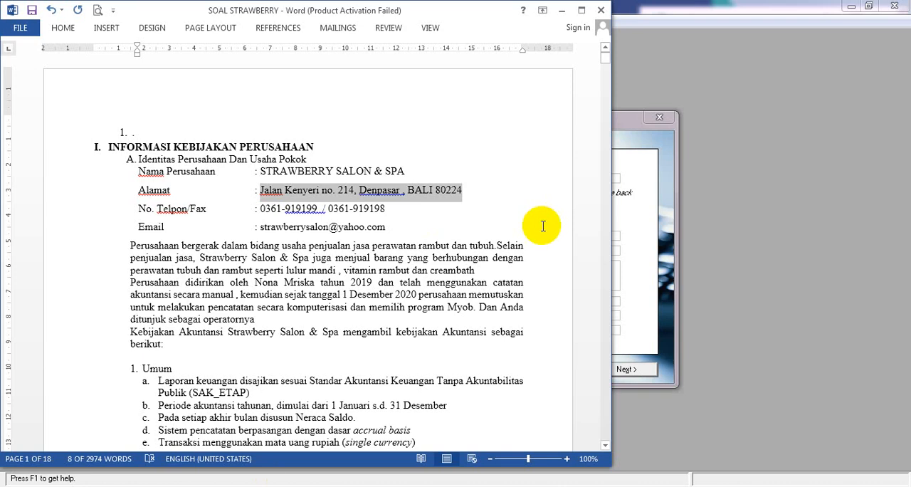
pyautogui.moveTo(610, 299); pyautogui.dragTo(384, 291)
pyautogui.click(491, 303)
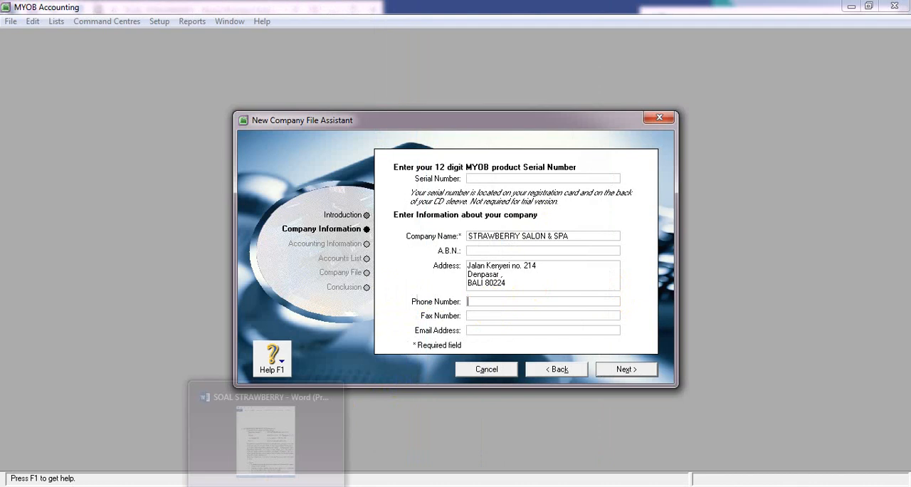
# Copy the company's phone number from the No. Telpon/Fax line of the document into MYOB's Phone Number field.
pyautogui.click(266, 486)
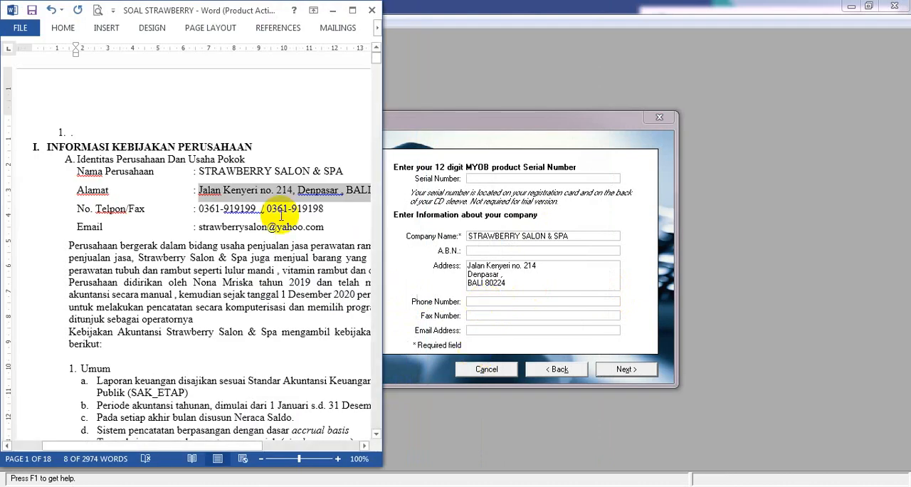
pyautogui.moveTo(239, 209); pyautogui.dragTo(203, 208)
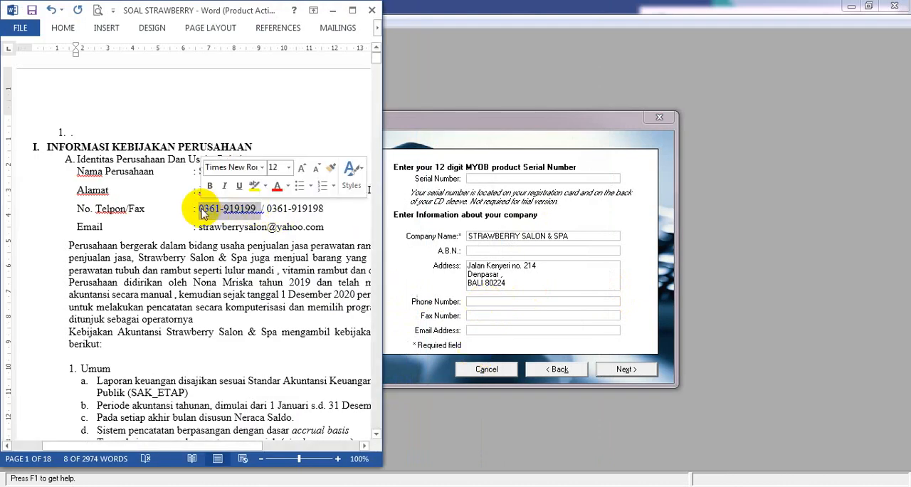
pyautogui.rightClick(202, 211)
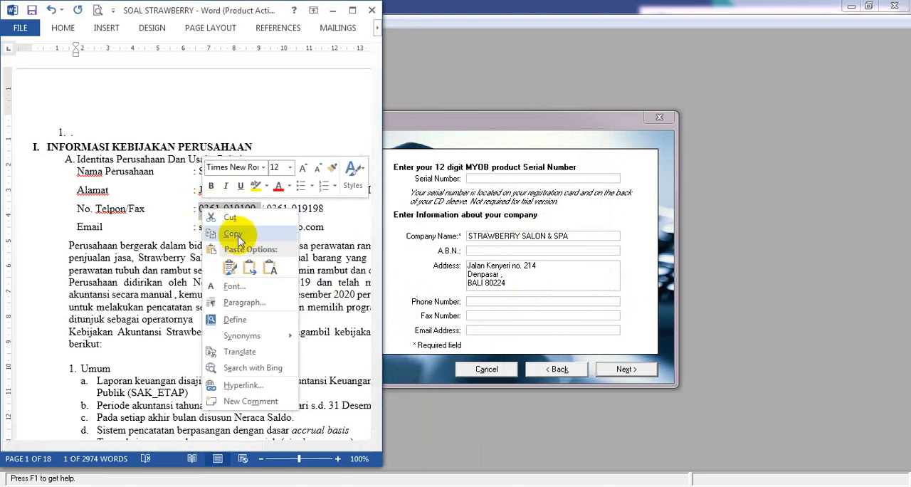
pyautogui.click(238, 241)
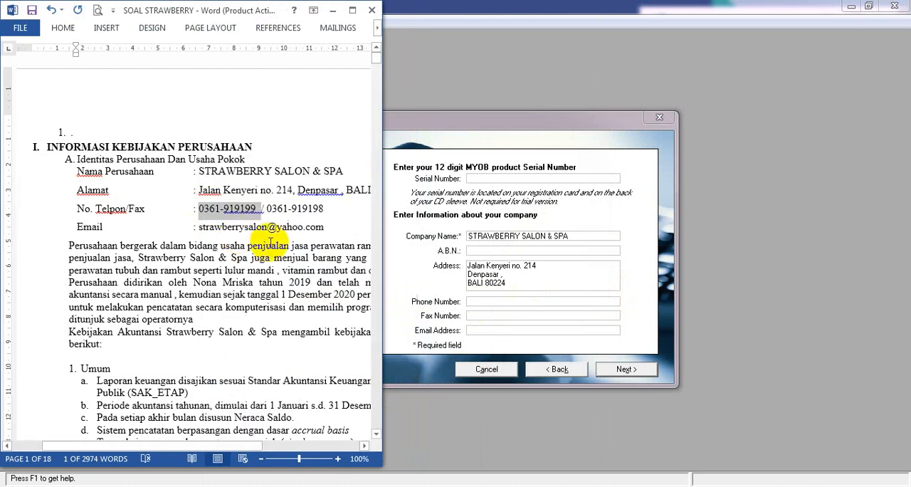
pyautogui.click(477, 304)
pyautogui.rightClick(477, 304)
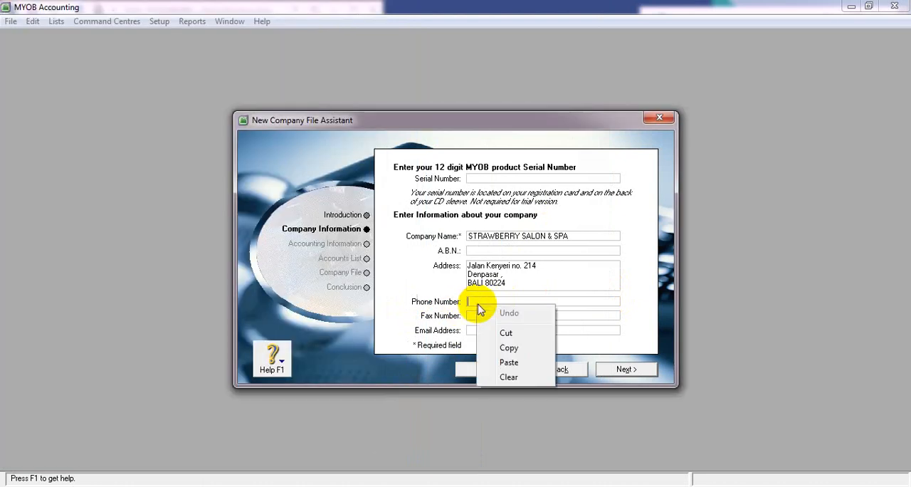
pyautogui.click(510, 363)
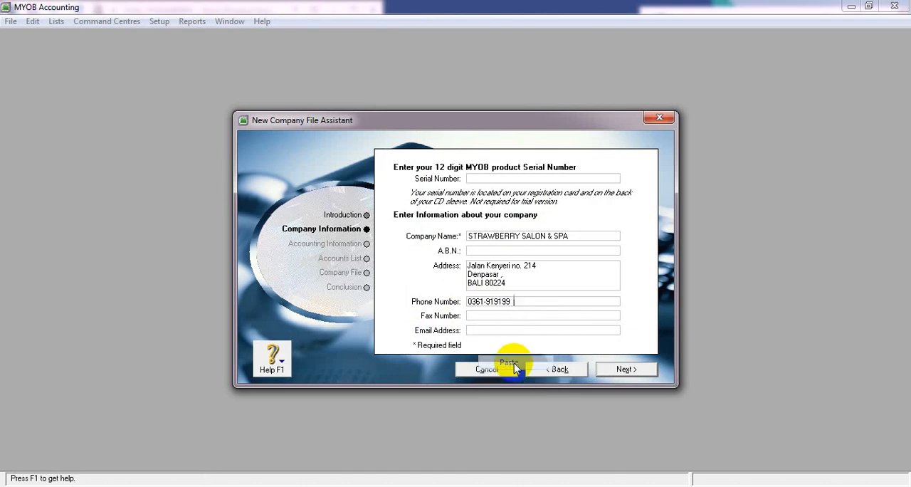
# Enter the company's fax number from the document in the Fax Number field and continue to Email Address.
pyautogui.click(480, 314)
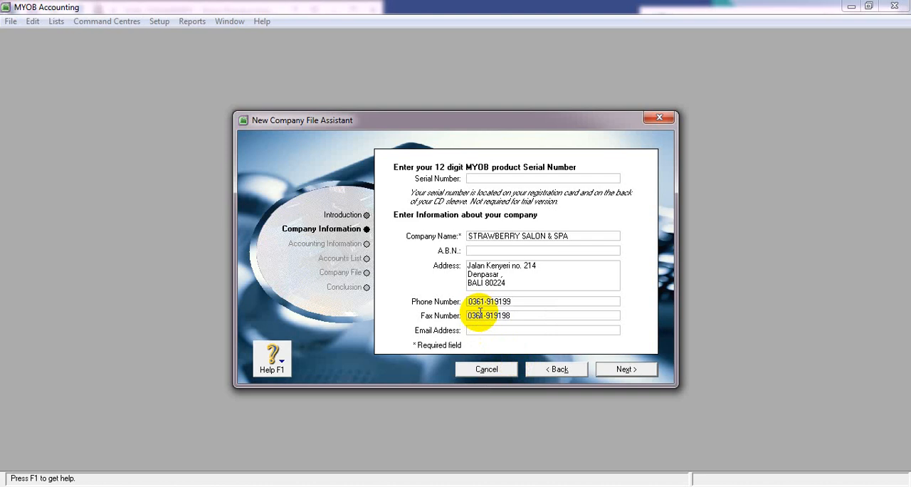
pyautogui.press('Tab')
# Switch to the Word document and copy the company's e-mail address from the Email line.
pyautogui.moveTo(280, 475)
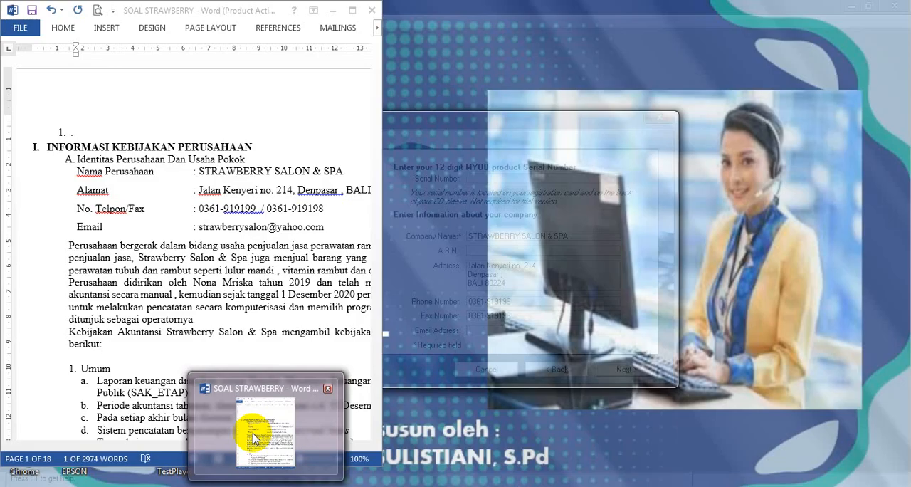
pyautogui.click(254, 438)
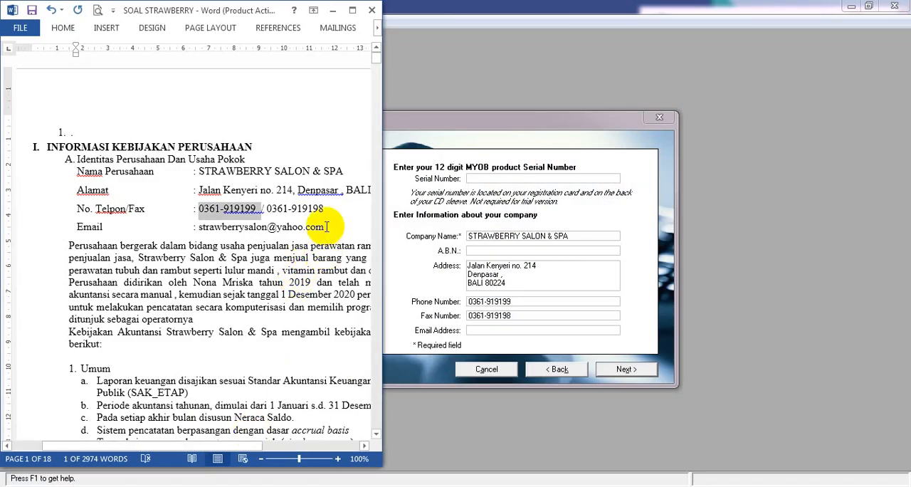
pyautogui.moveTo(326, 226); pyautogui.dragTo(201, 226)
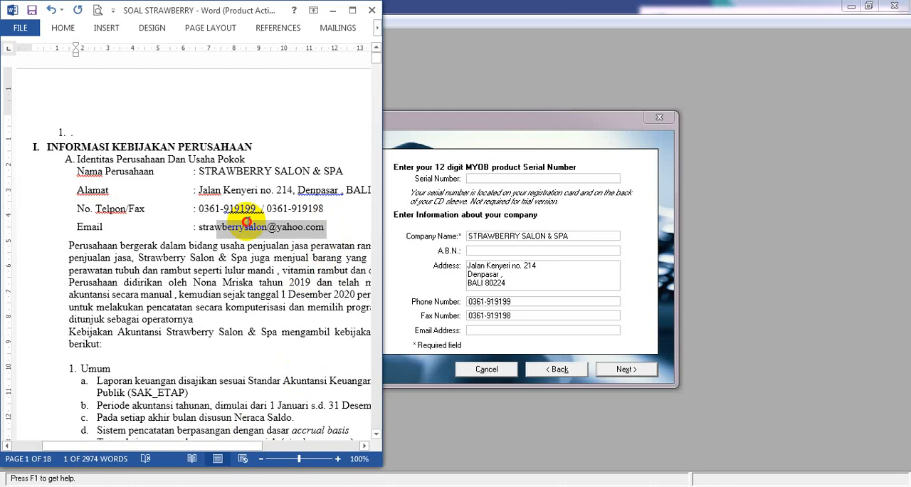
pyautogui.rightClick(198, 227)
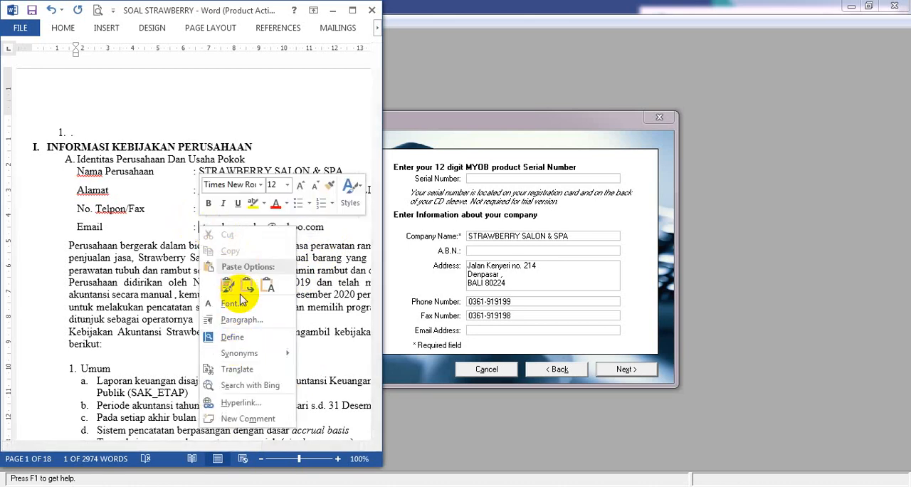
pyautogui.click(327, 226)
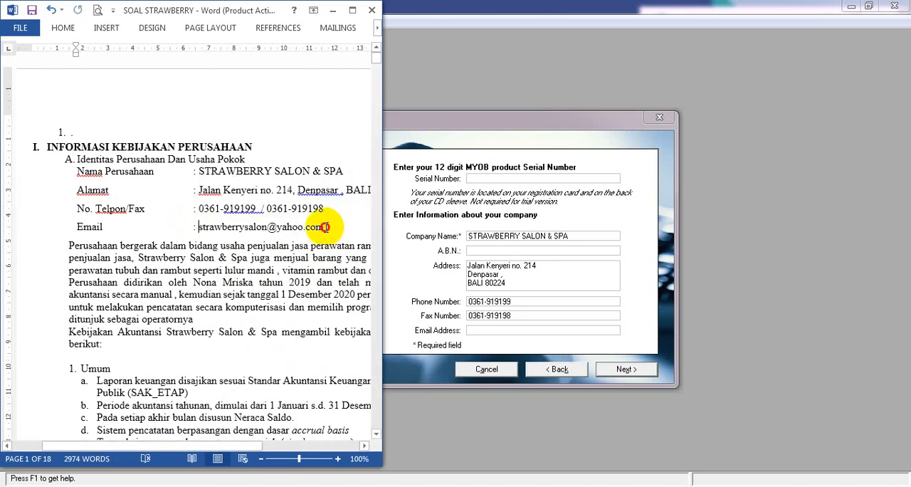
pyautogui.moveTo(326, 227); pyautogui.dragTo(77, 92)
pyautogui.click(223, 228)
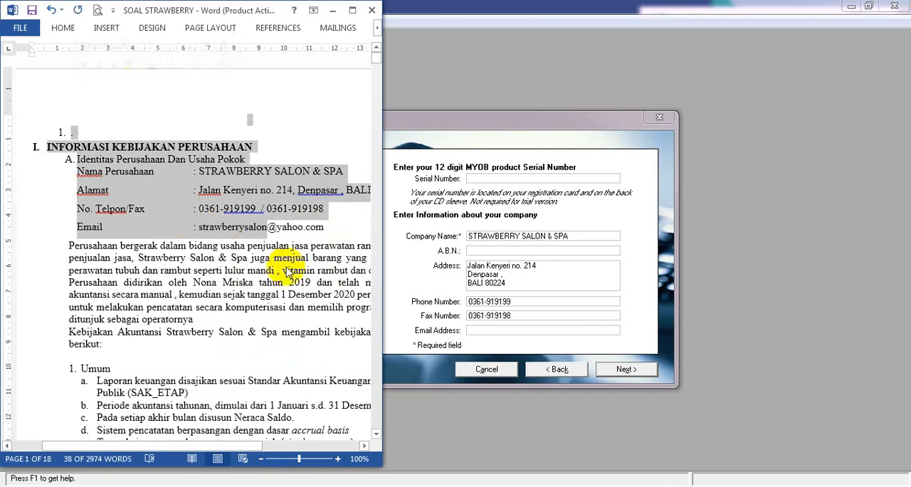
pyautogui.moveTo(328, 226); pyautogui.dragTo(207, 228)
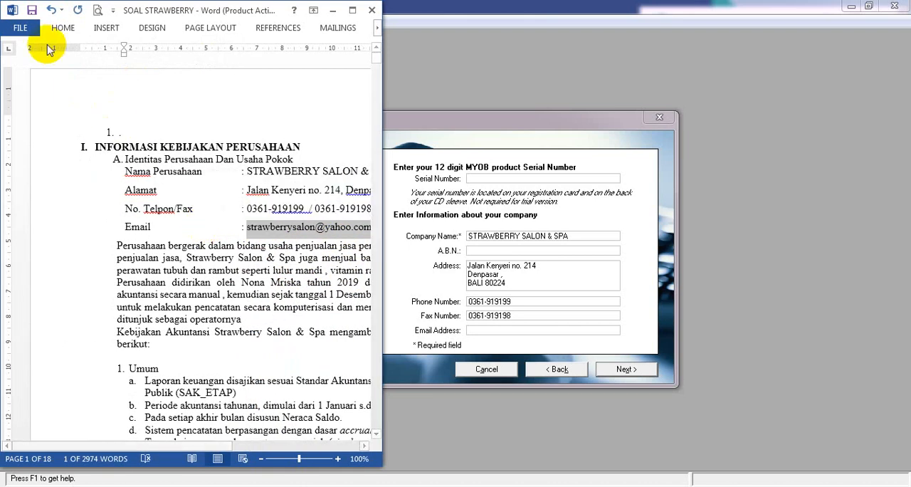
pyautogui.rightClick(290, 231)
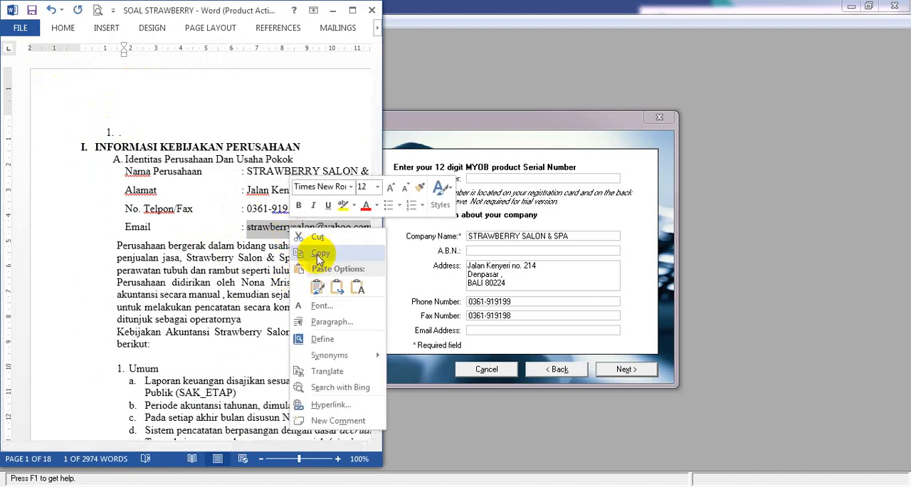
pyautogui.click(318, 250)
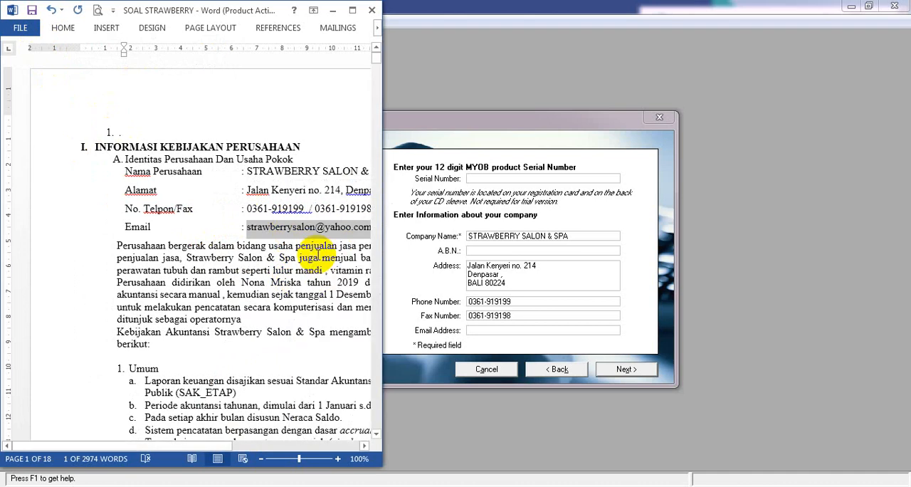
# Paste the company's e-mail into MYOB's Email Address field and continue to the accounting year page.
pyautogui.click(528, 331)
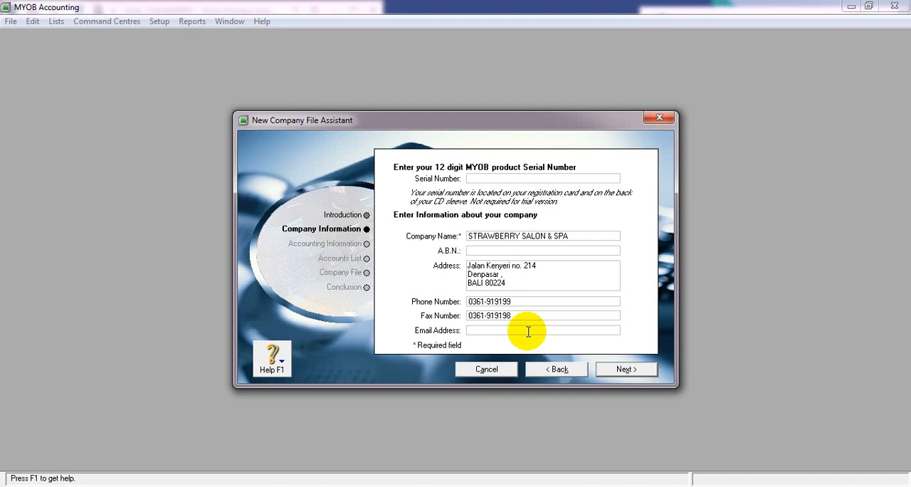
pyautogui.rightClick(500, 329)
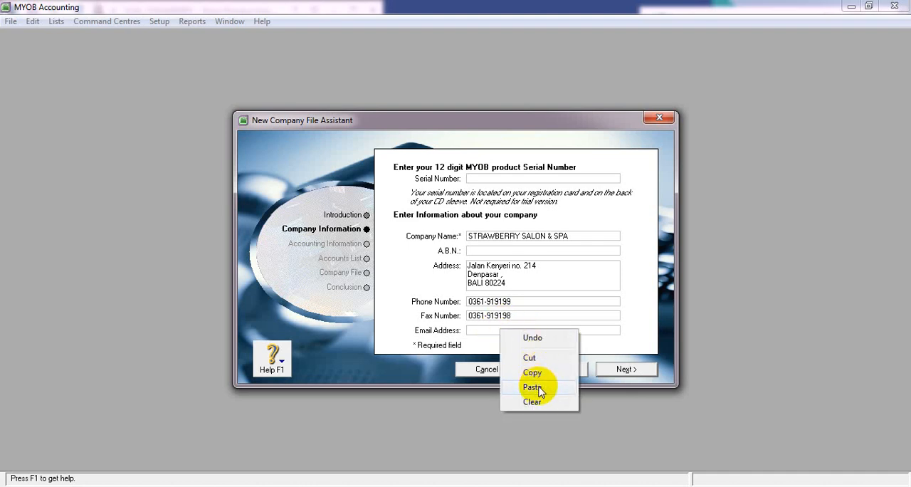
pyautogui.click(539, 388)
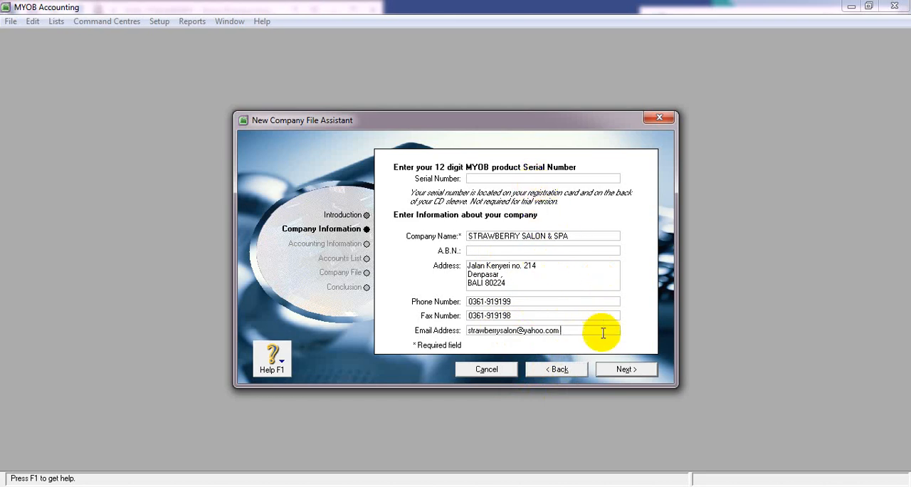
pyautogui.click(625, 371)
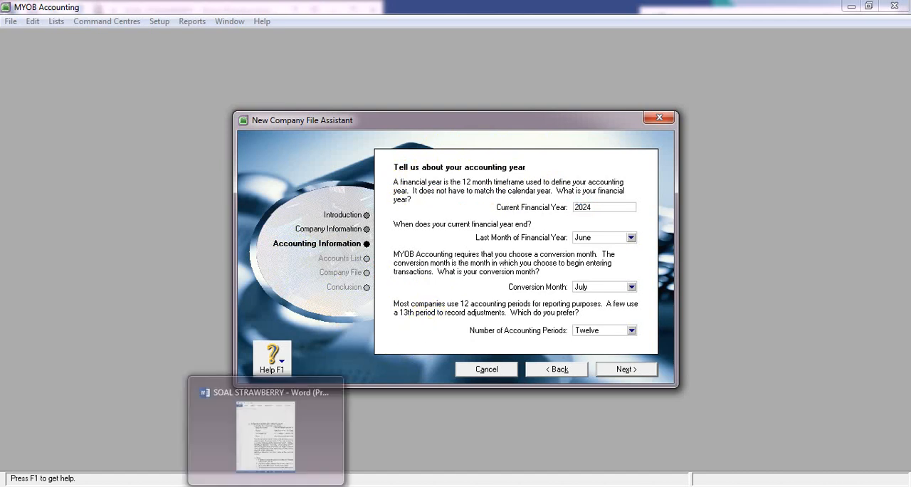
# Widen the Word window to show full text lines and place the cursor at the computerised bookkeeping start date in the company description.
pyautogui.click(273, 478)
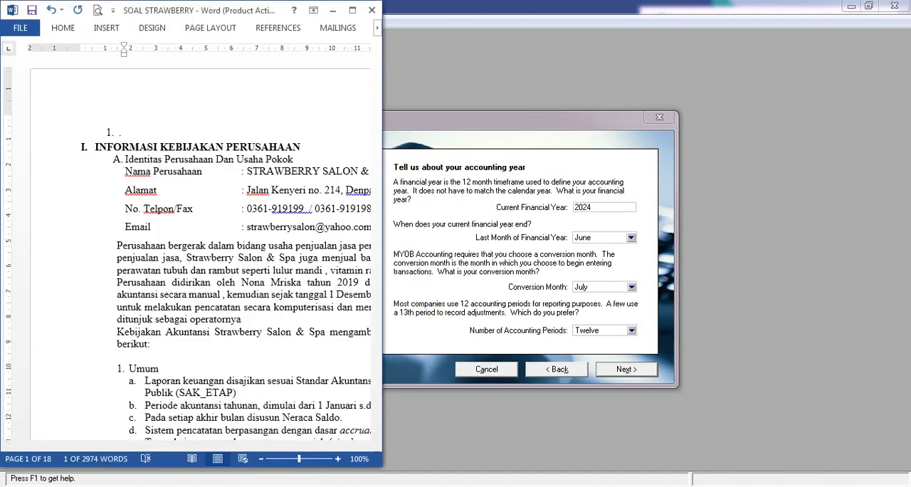
pyautogui.click(364, 446)
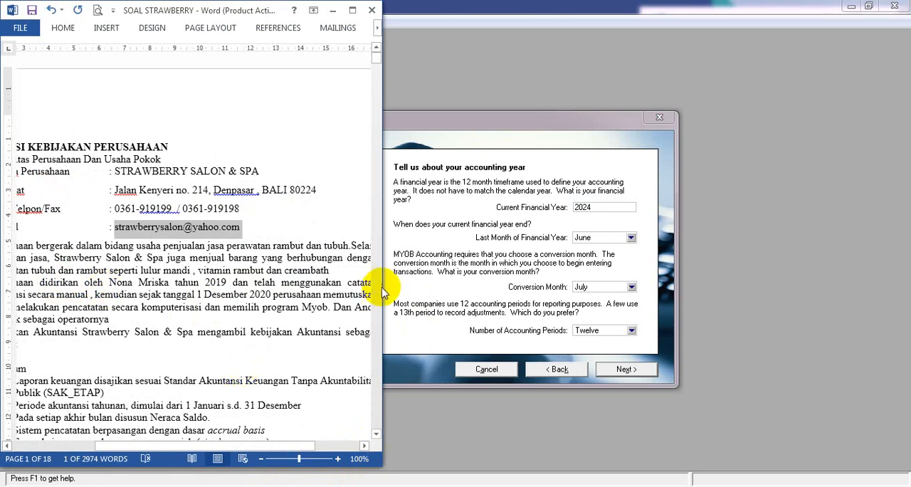
pyautogui.moveTo(382, 290); pyautogui.dragTo(445, 292)
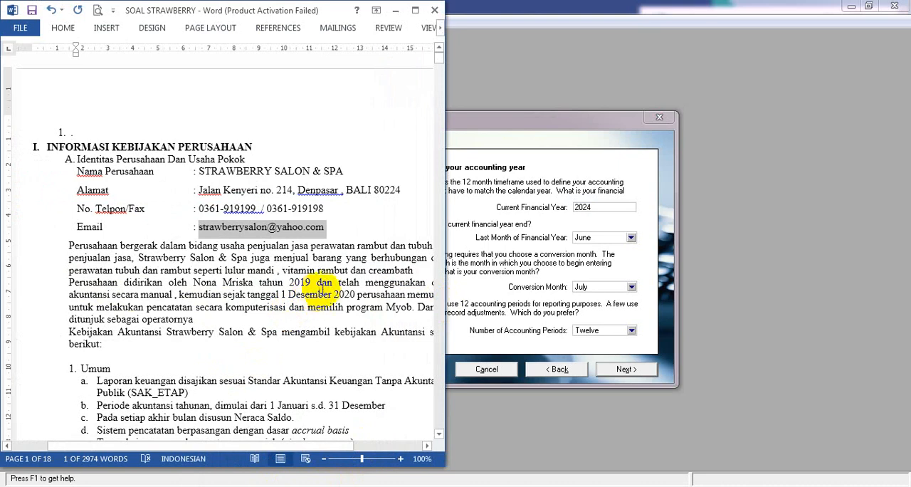
pyautogui.click(427, 445)
pyautogui.click(427, 446)
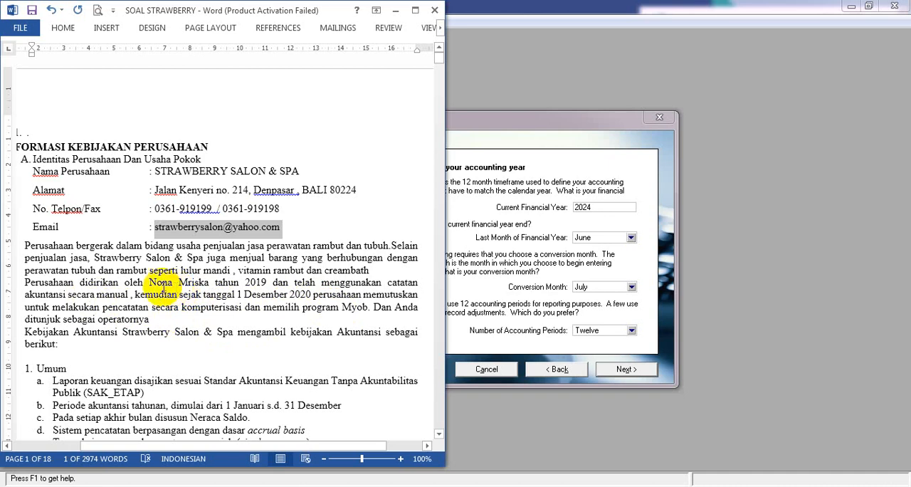
pyautogui.click(240, 294)
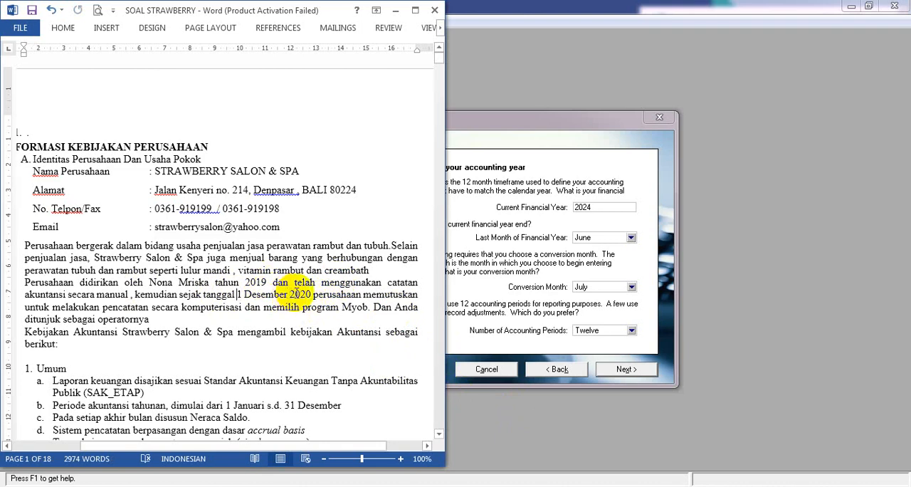
# Set MYOB's Current Financial Year to 2020 and move on to the last month of the financial year.
pyautogui.click(641, 208)
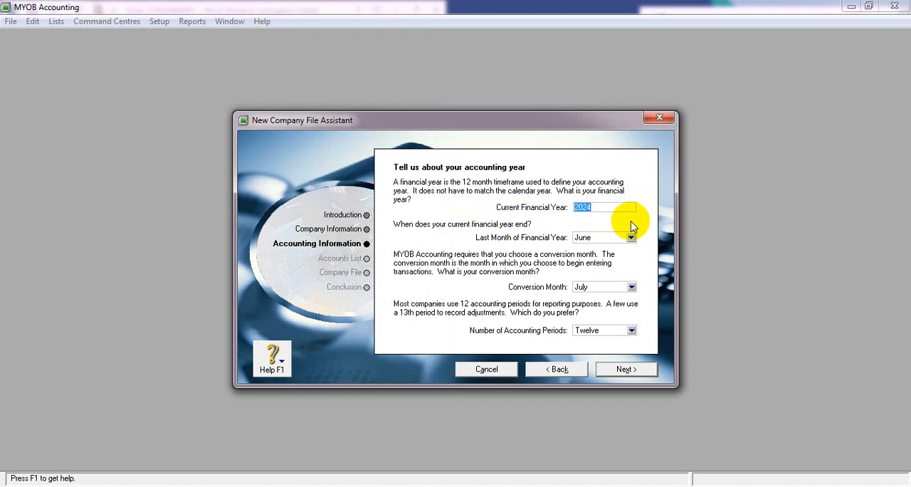
pyautogui.click(596, 208)
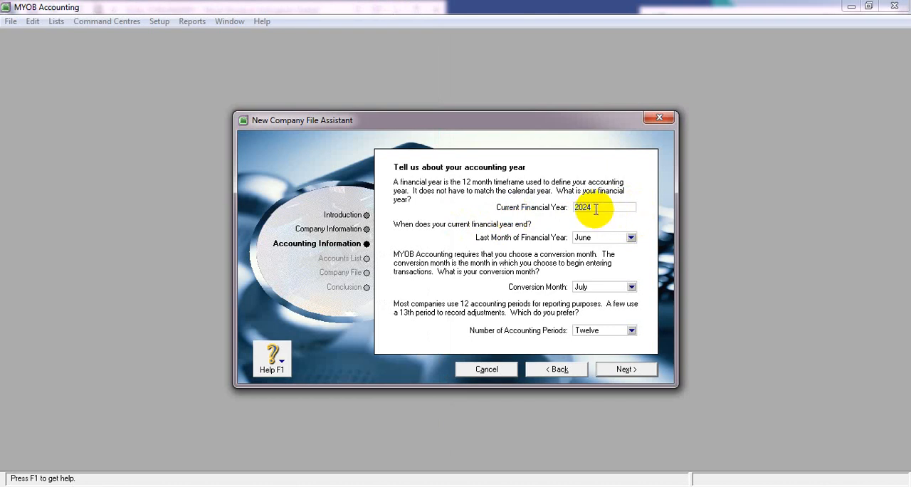
pyautogui.press('BackSpace')
pyautogui.write('0')
pyautogui.press('Tab')
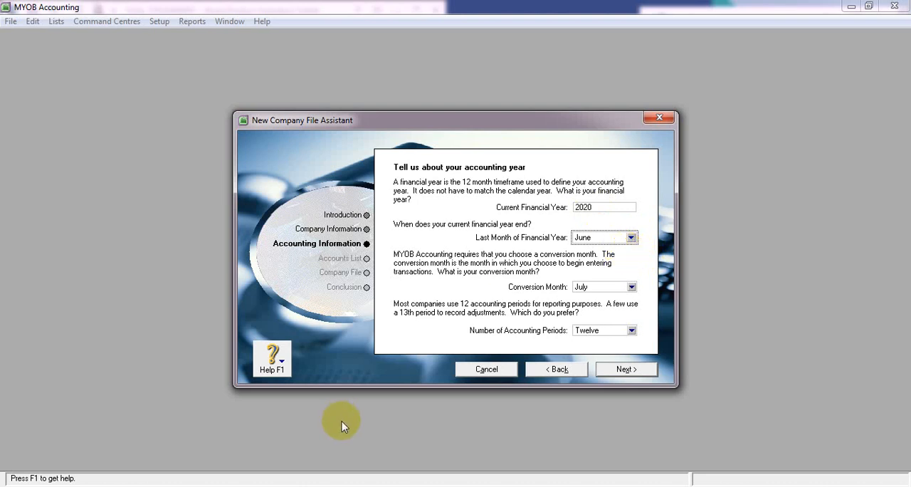
# Check the annual accounting period under Umum in the Word document and set MYOB's Last Month of Financial Year to December.
pyautogui.click(266, 486)
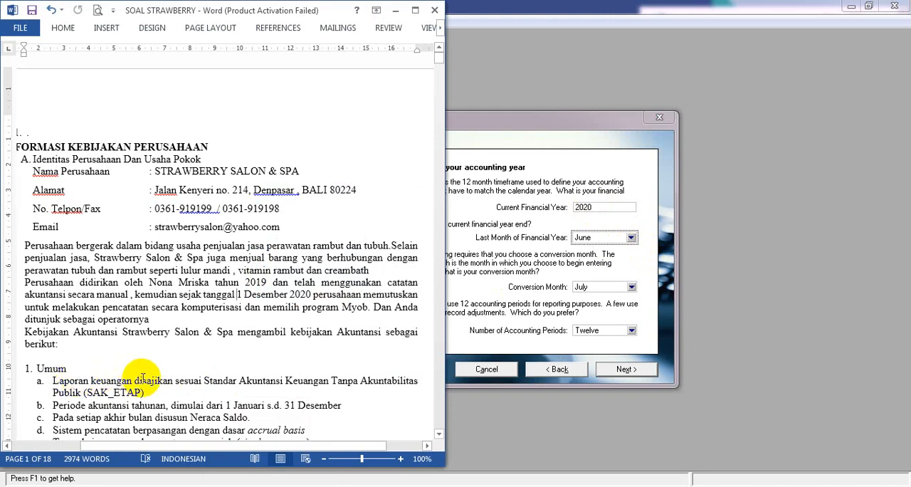
pyautogui.click(438, 435)
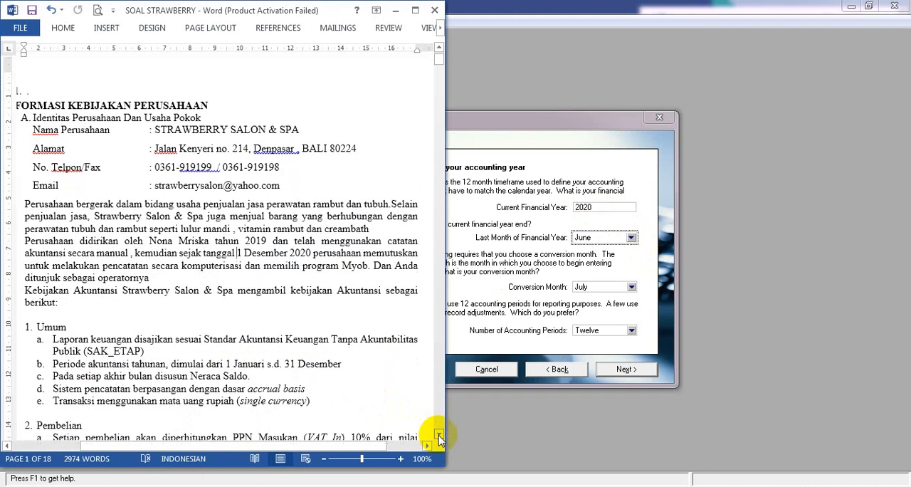
pyautogui.click(438, 435)
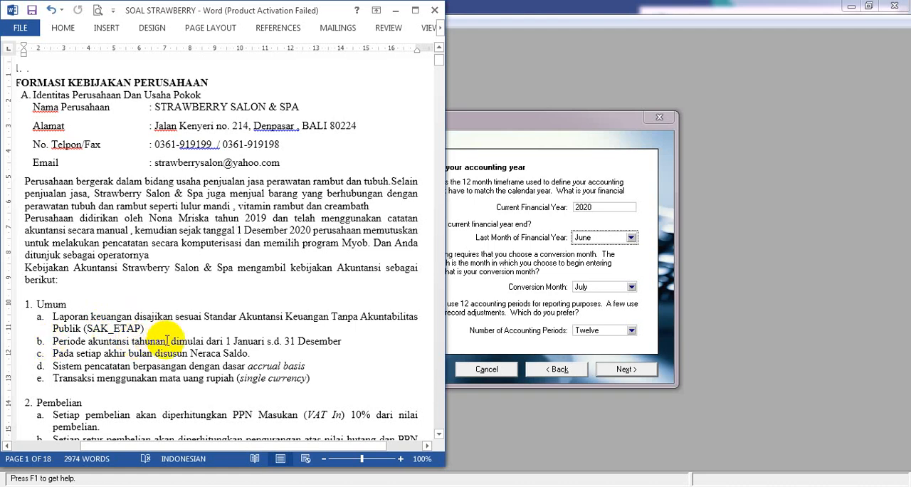
pyautogui.click(347, 341)
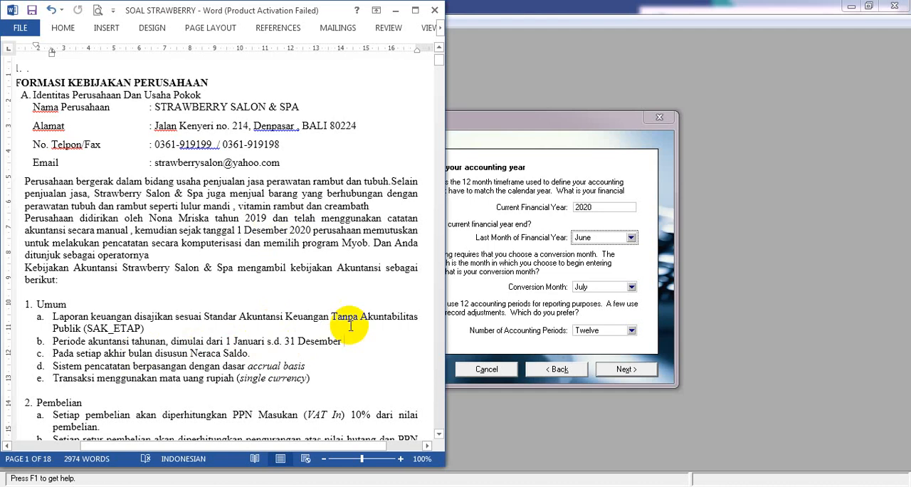
pyautogui.click(511, 237)
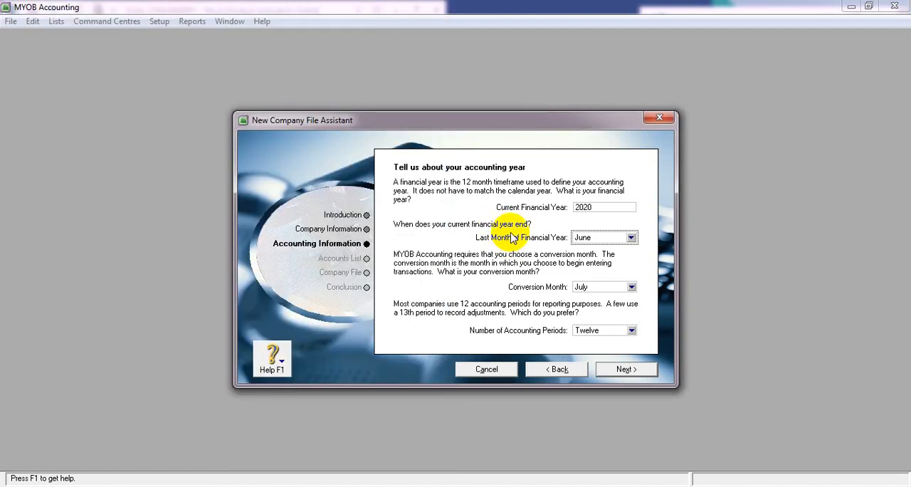
pyautogui.click(632, 238)
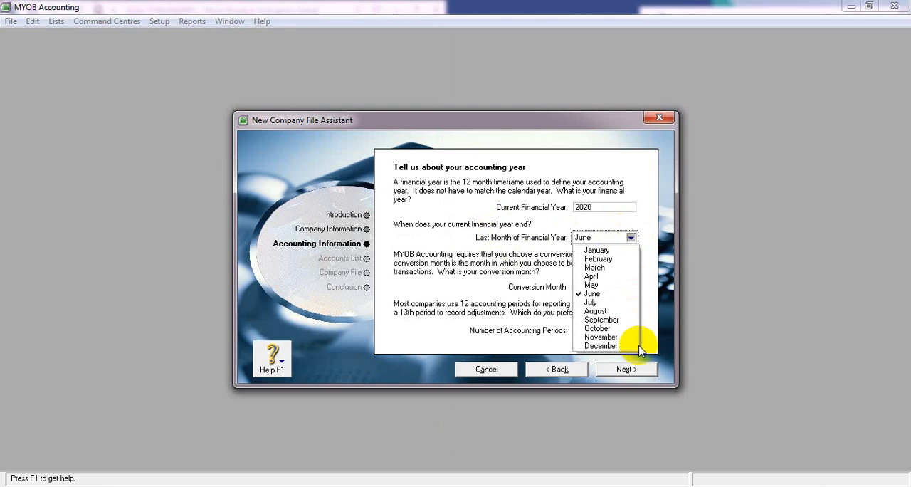
pyautogui.click(604, 346)
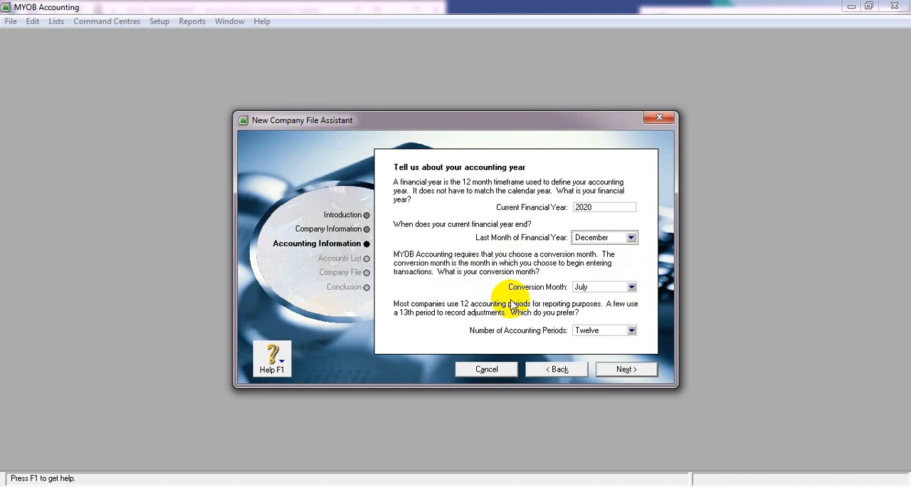
# Check the computerised bookkeeping start date in the Word document and set MYOB's Conversion Month to December.
pyautogui.click(263, 427)
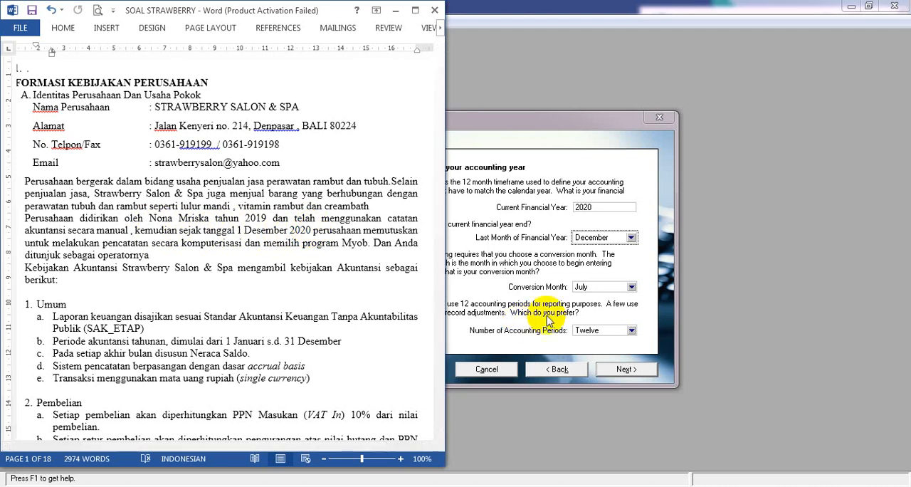
pyautogui.click(631, 288)
pyautogui.click(632, 287)
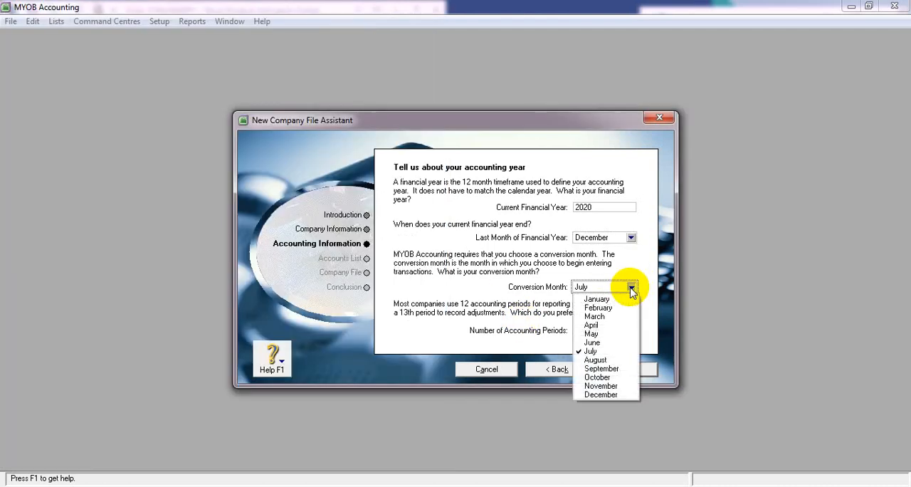
pyautogui.click(631, 396)
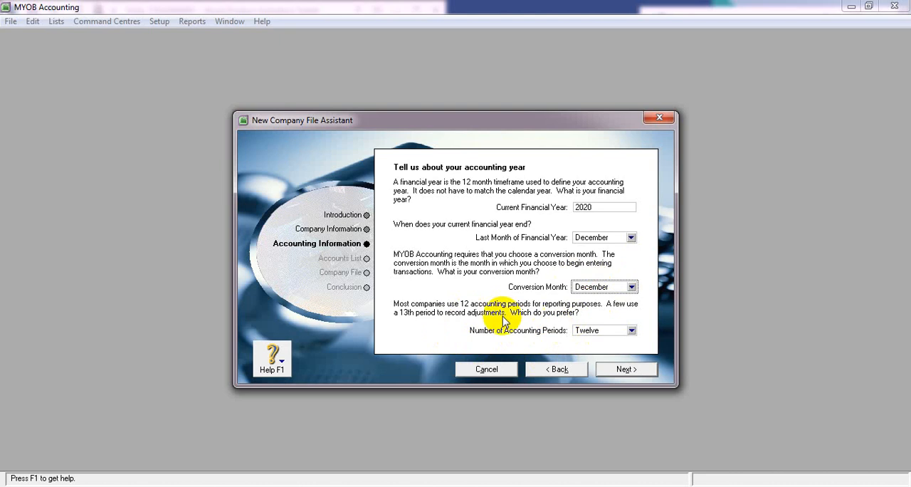
# Choose Twelve as the number of accounting periods and continue to the accounting information confirmation page.
pyautogui.click(632, 331)
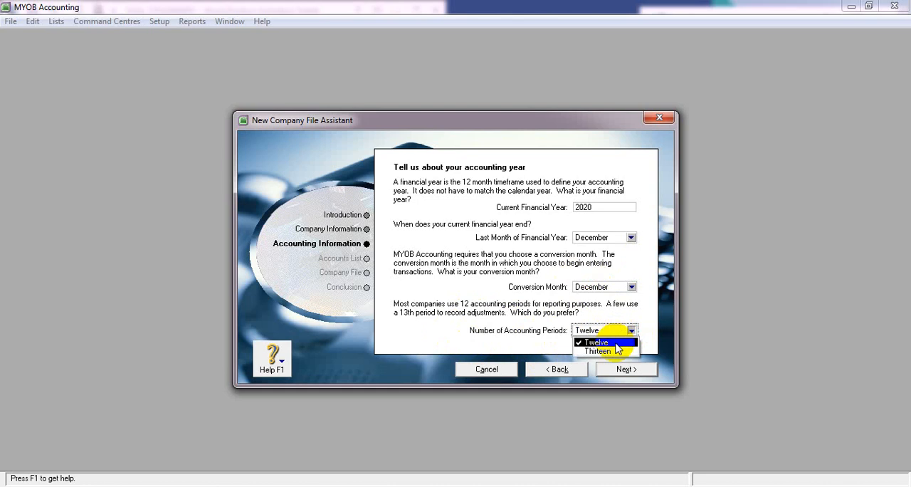
pyautogui.click(617, 344)
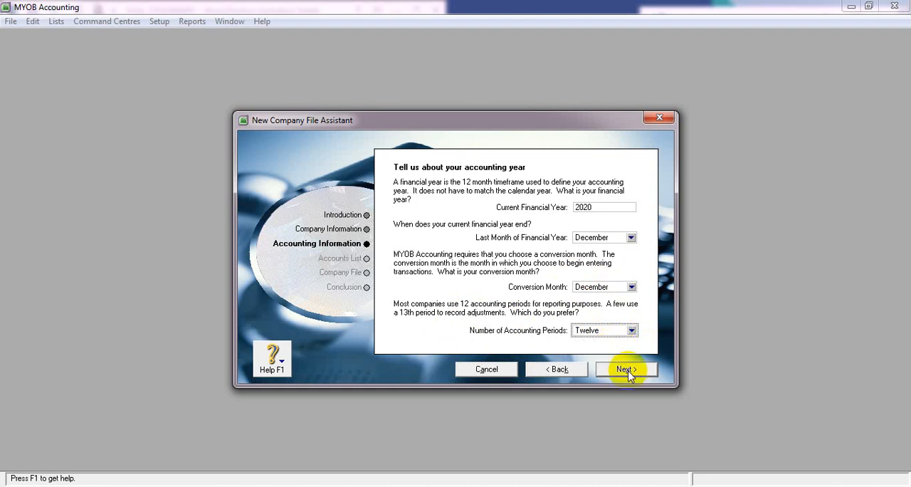
pyautogui.click(626, 370)
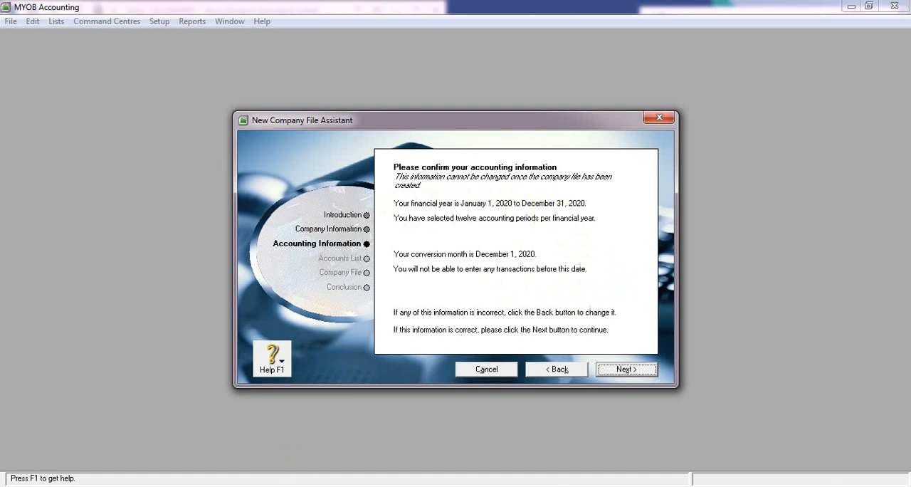
# Compare the financial year and conversion month awaiting confirmation in MYOB with the accounting period and start date in the Word document.
pyautogui.click(213, 486)
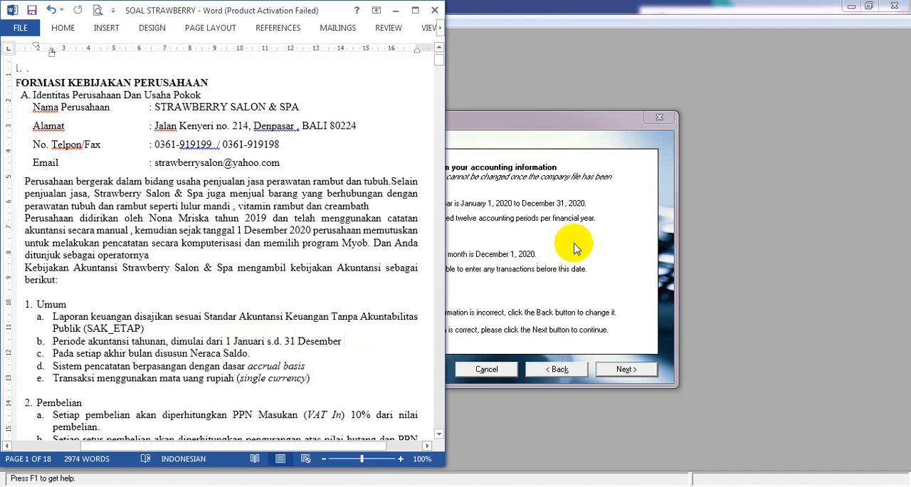
pyautogui.click(576, 247)
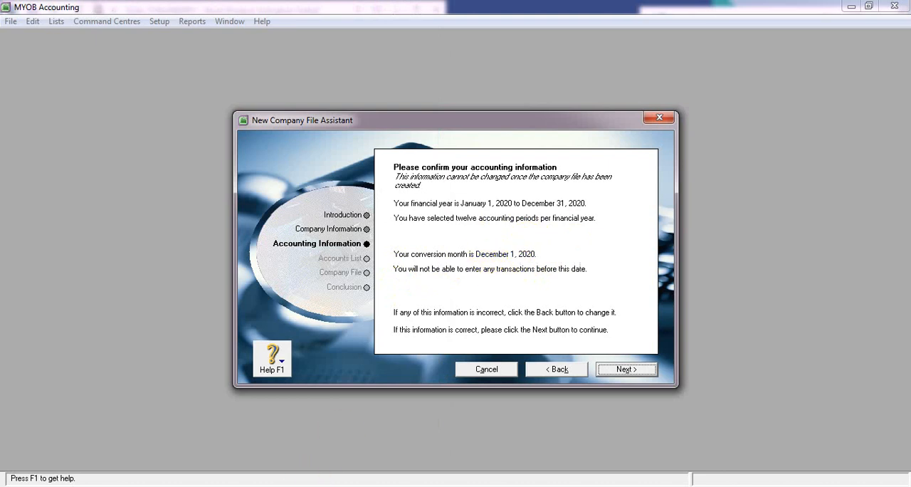
pyautogui.click(242, 427)
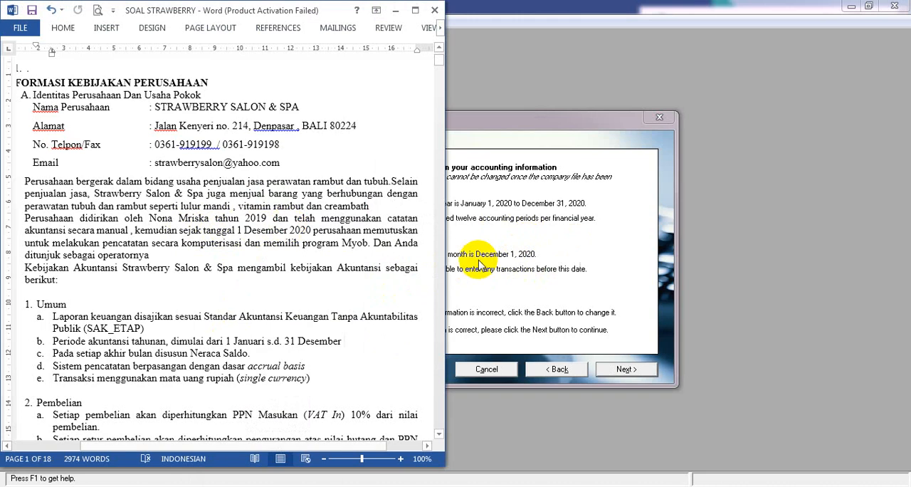
pyautogui.click(509, 261)
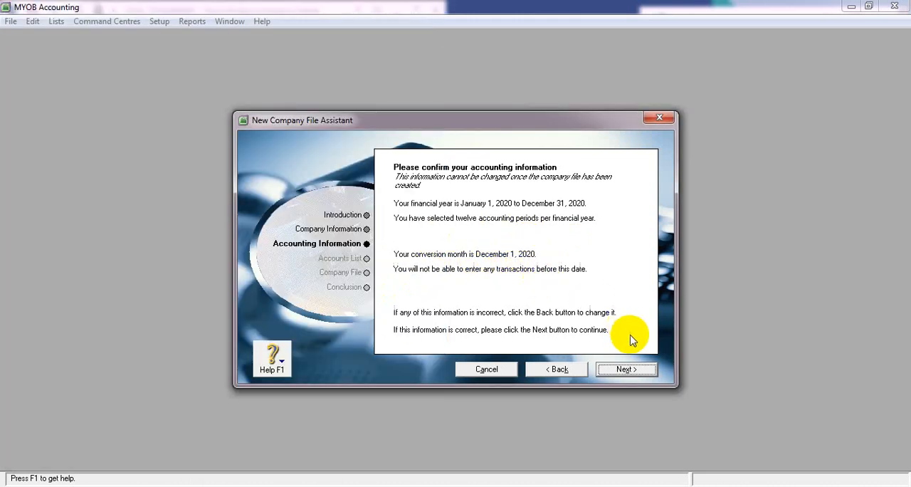
# Confirm the accounting information, choose to import the accountant's list of accounts after creating the company file, and continue to the company file page.
pyautogui.click(625, 371)
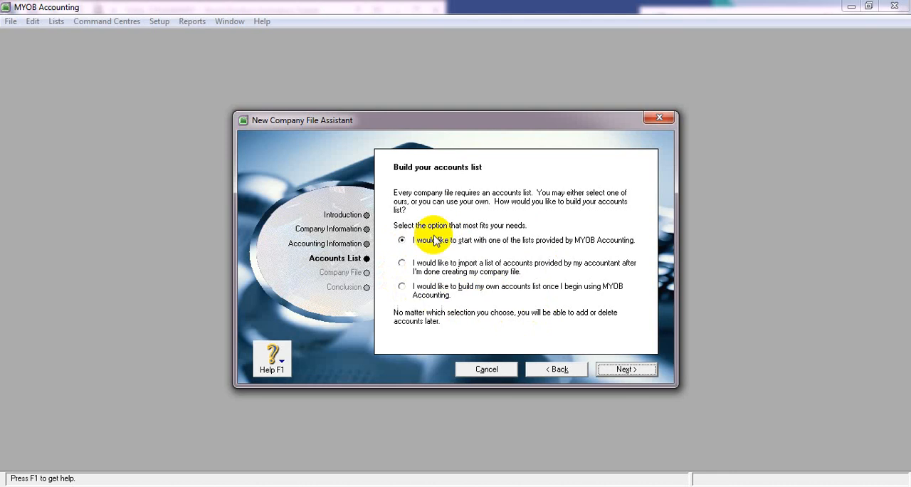
pyautogui.click(402, 265)
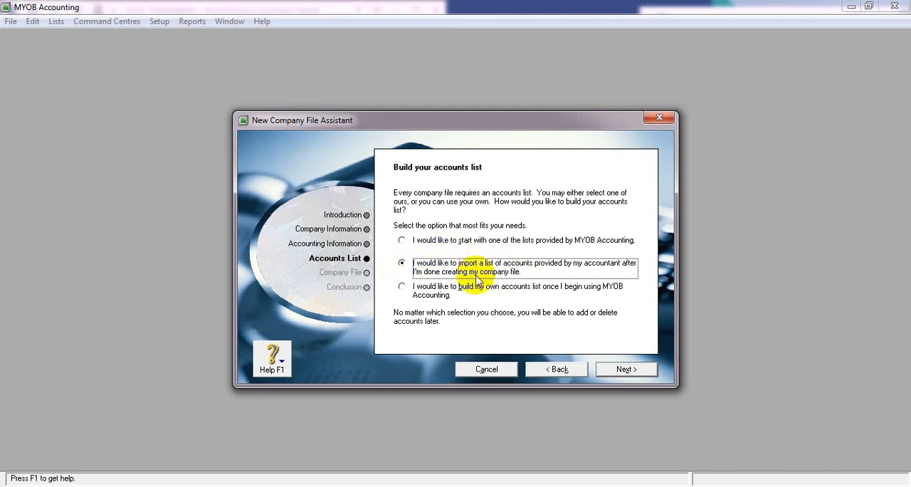
pyautogui.click(625, 369)
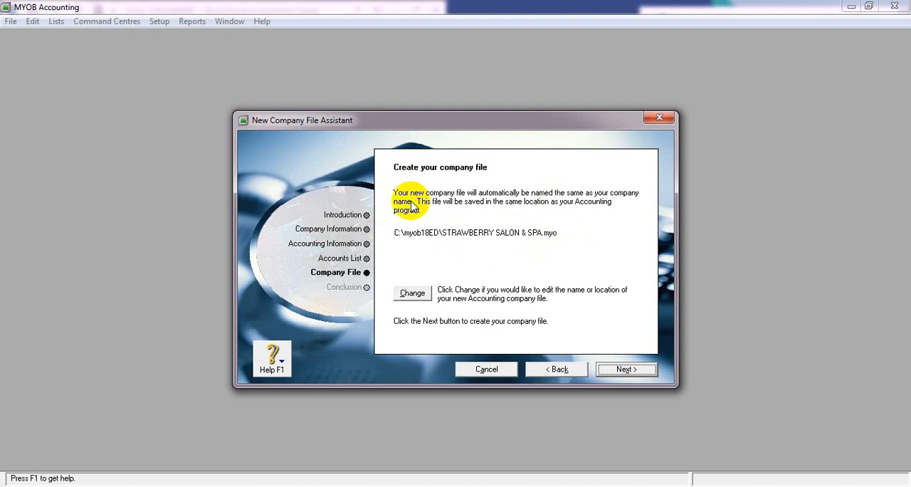
# Start changing the new company file's name and location, and go to Local Disk (D:).
pyautogui.click(413, 294)
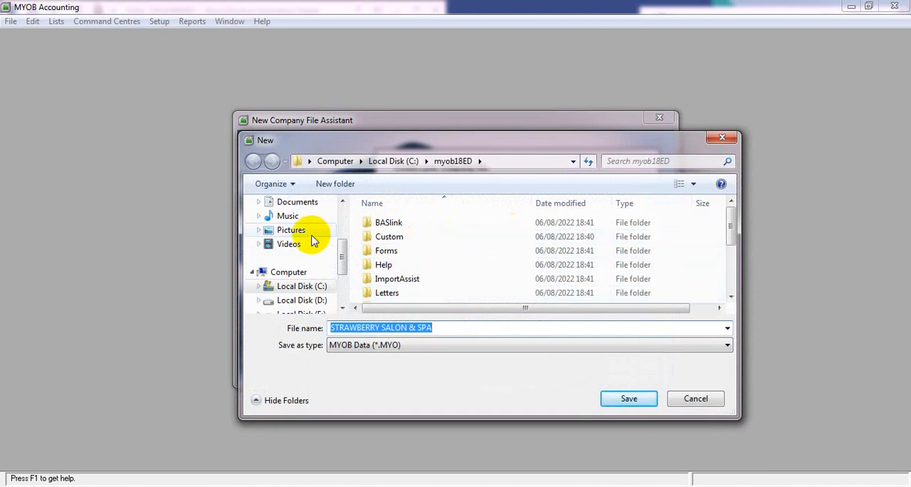
pyautogui.click(343, 308)
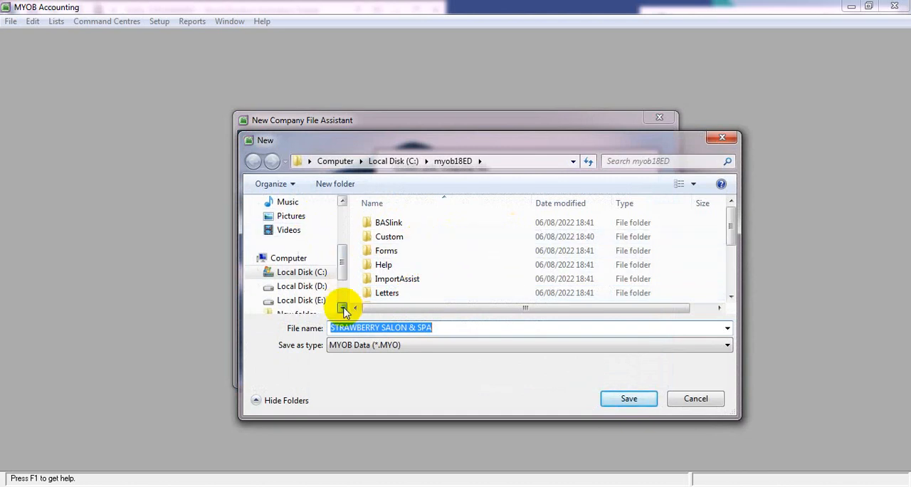
pyautogui.click(342, 308)
pyautogui.click(342, 309)
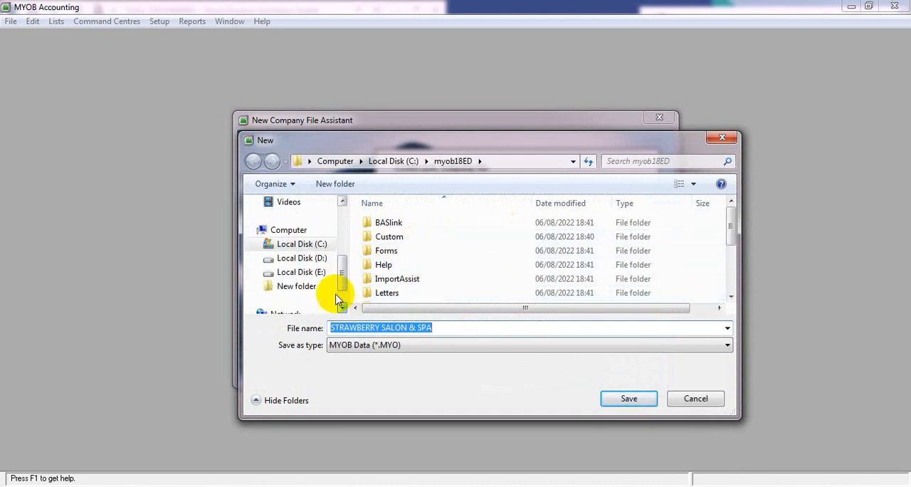
pyautogui.click(302, 259)
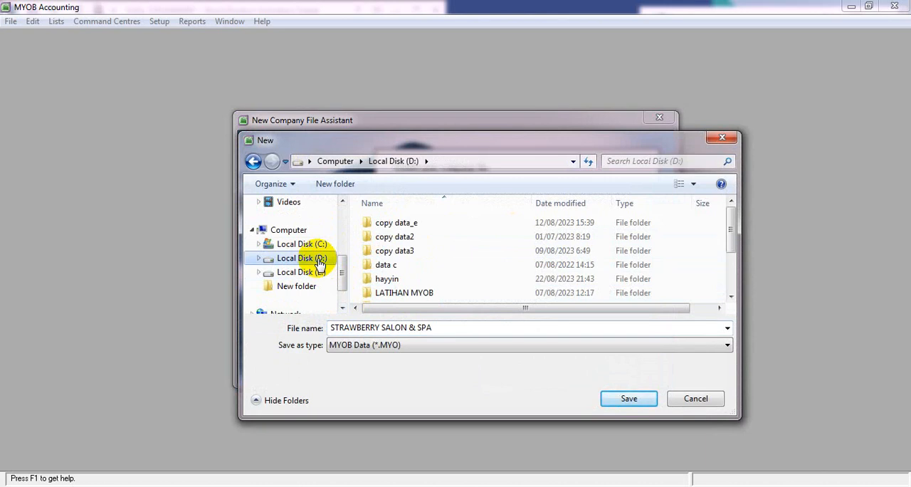
# Create a folder named 1_LATIHAN MYOB on Local Disk (D:) and open it as the save location.
pyautogui.click(334, 184)
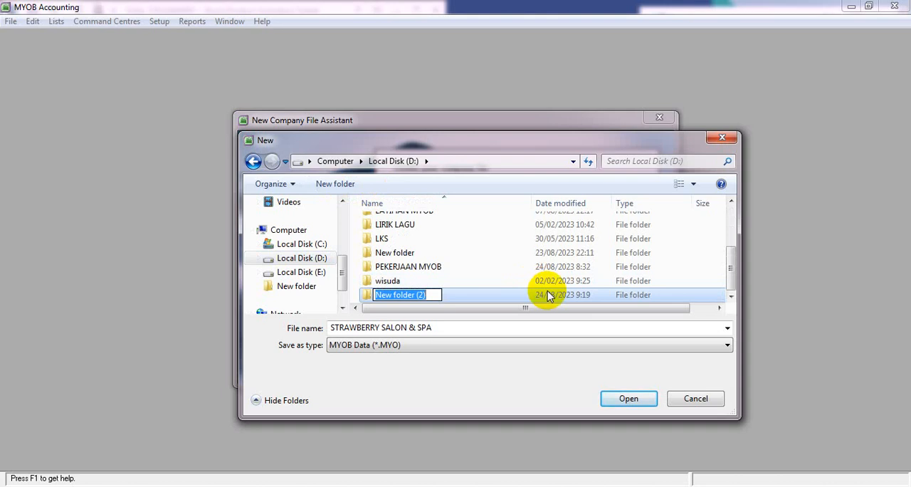
pyautogui.write('1')
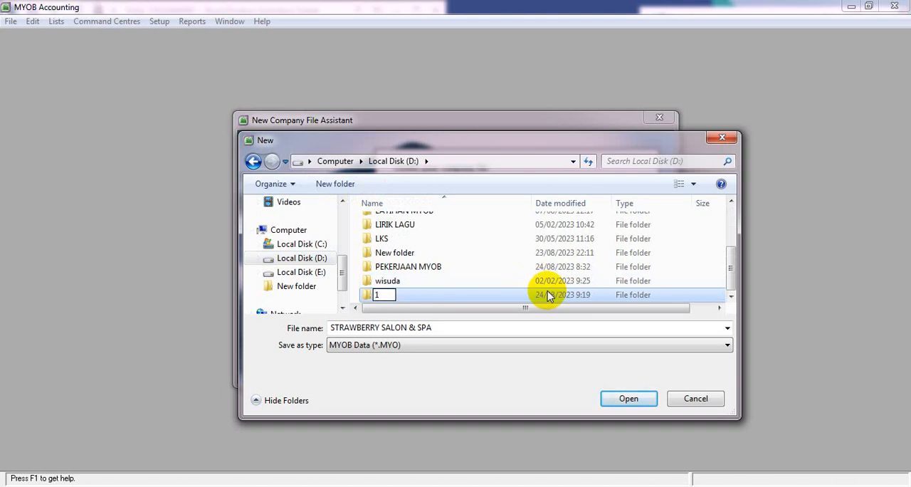
pyautogui.write('_LATIHA')
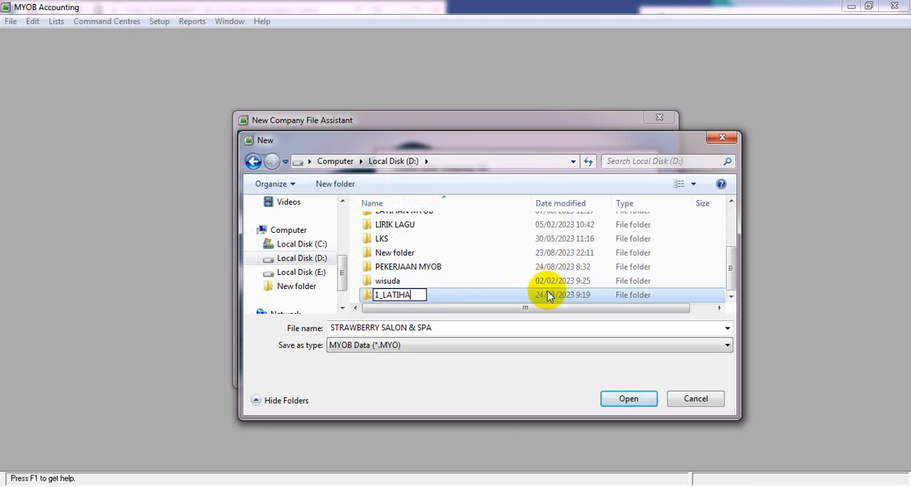
pyautogui.write('N MYOB')
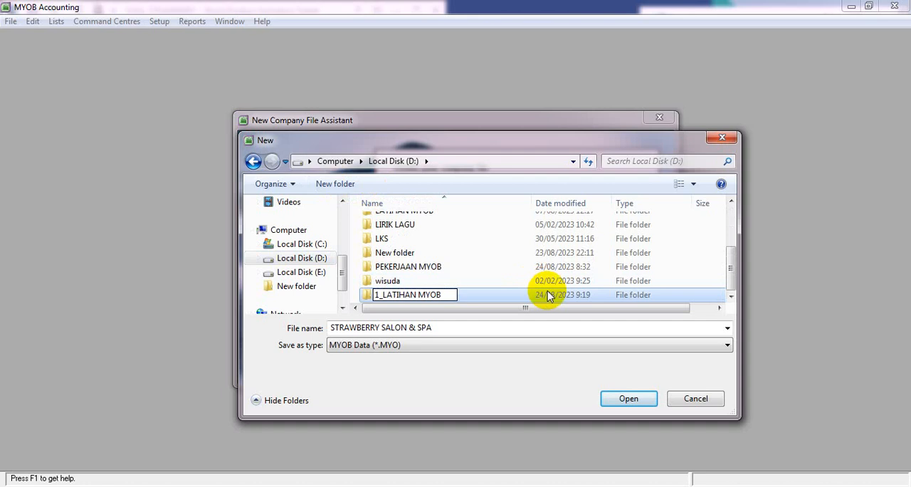
pyautogui.click(519, 260)
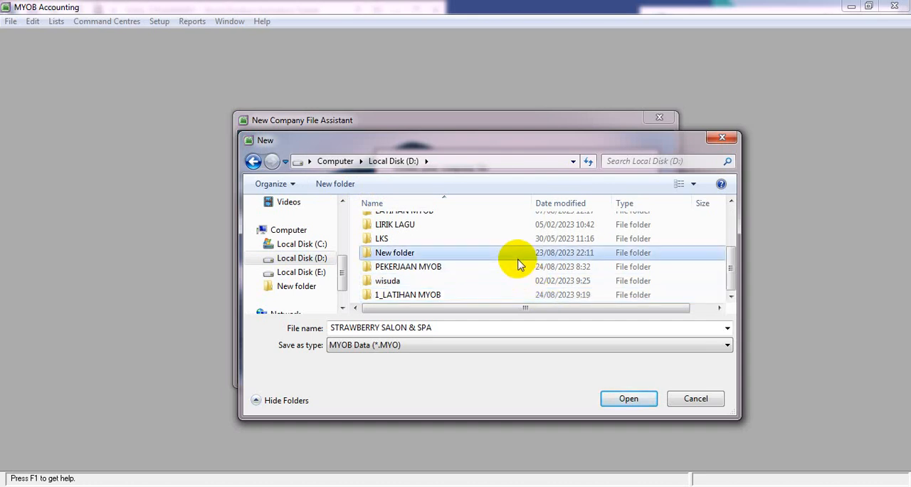
pyautogui.doubleClick(435, 294)
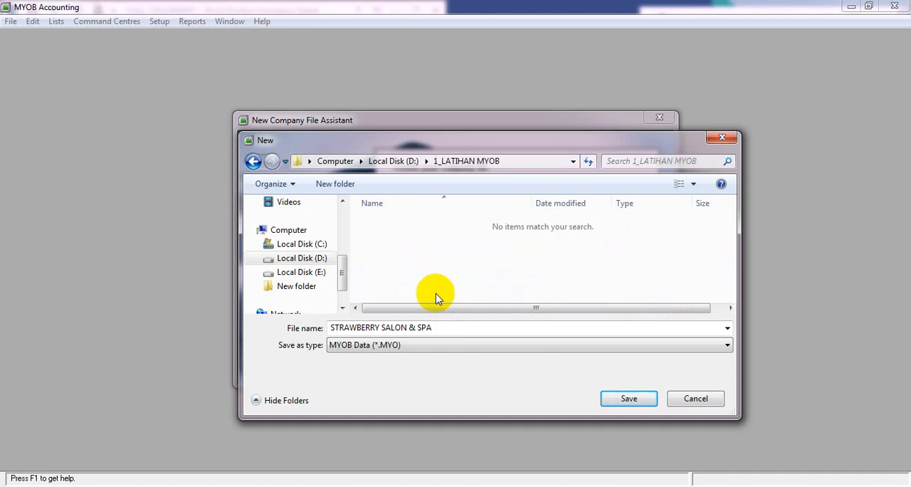
# Put 37_, the person's name and an underscore before STRAWBERRY SALON & SPA in the file name, save it and create the company file.
pyautogui.click(332, 326)
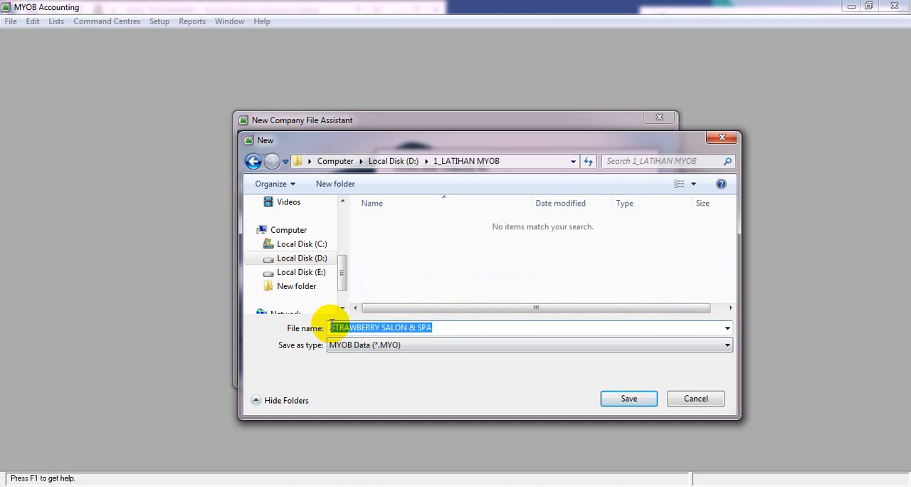
pyautogui.click(332, 327)
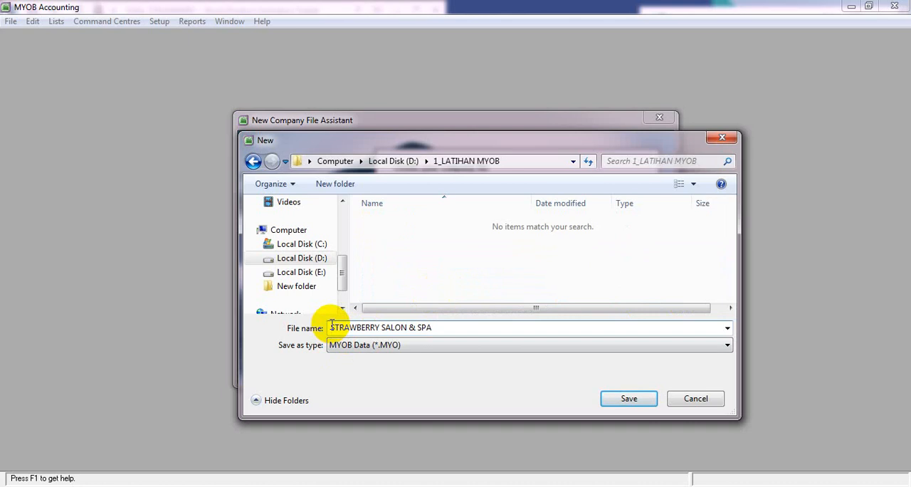
pyautogui.write('1')
pyautogui.write('7_')
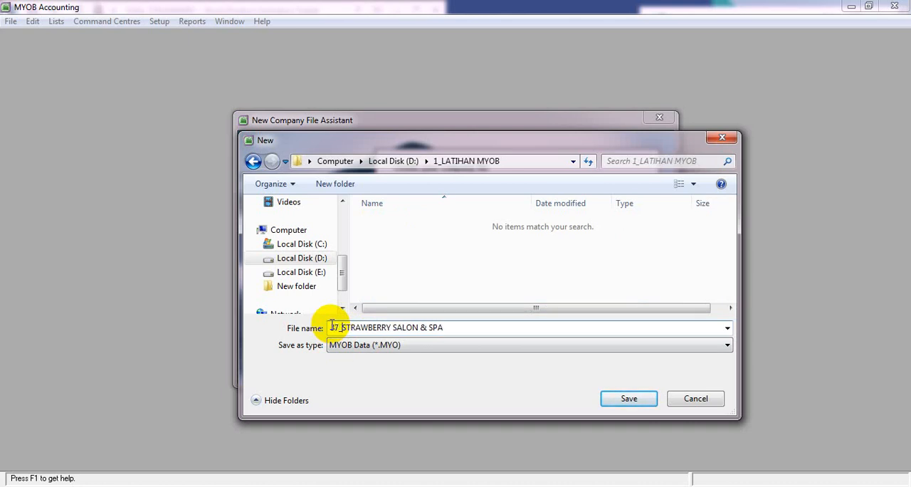
pyautogui.write('YULIT')
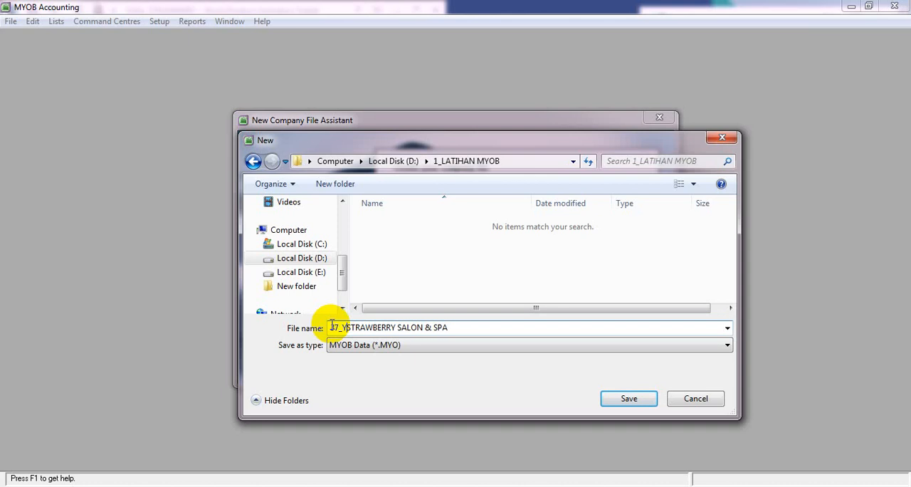
pyautogui.write('IT')
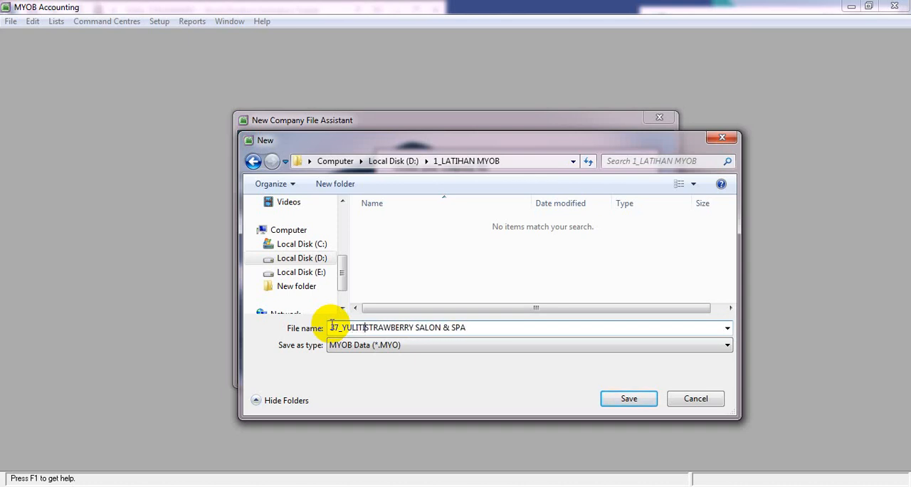
pyautogui.write('_')
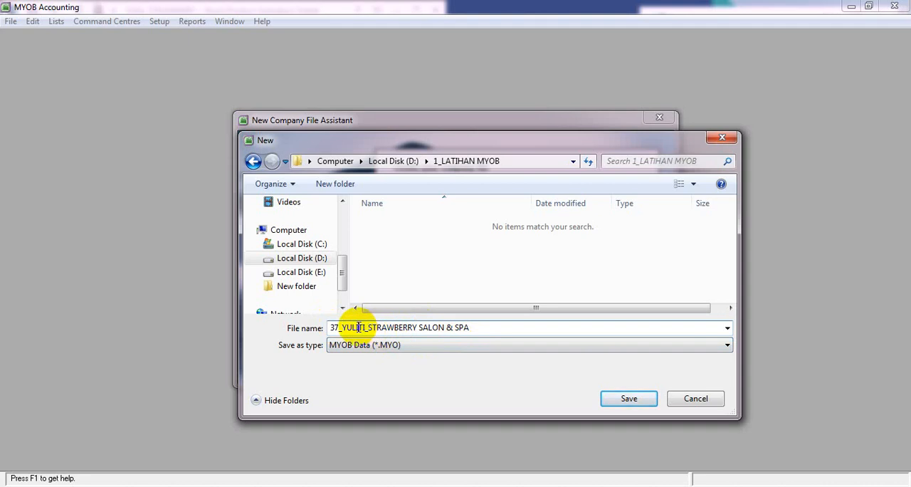
pyautogui.click(358, 327)
pyautogui.write('AT')
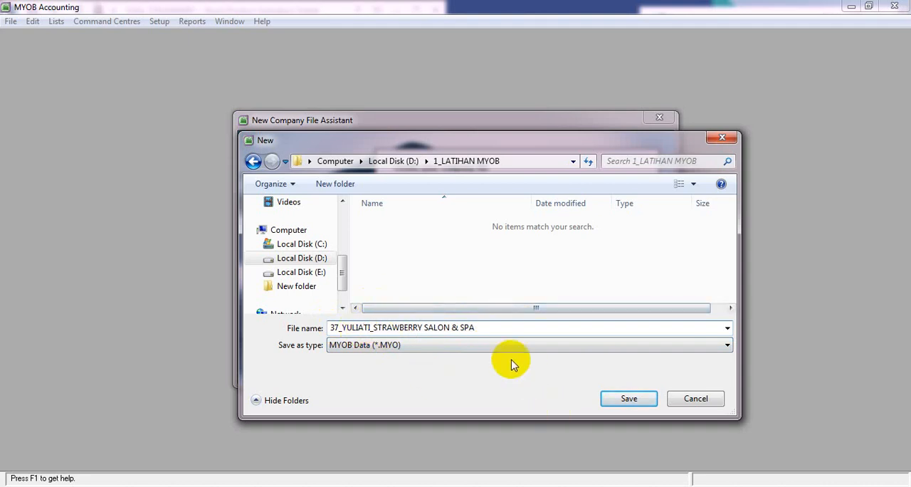
pyautogui.click(629, 401)
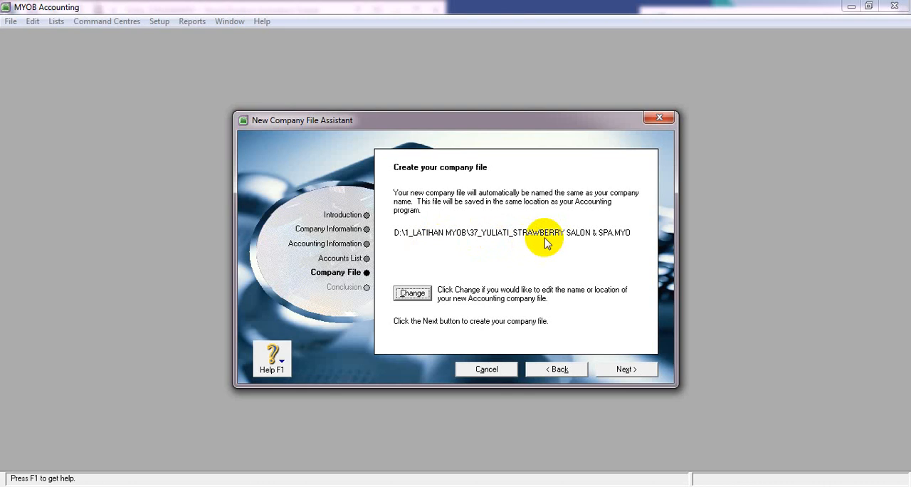
pyautogui.click(626, 369)
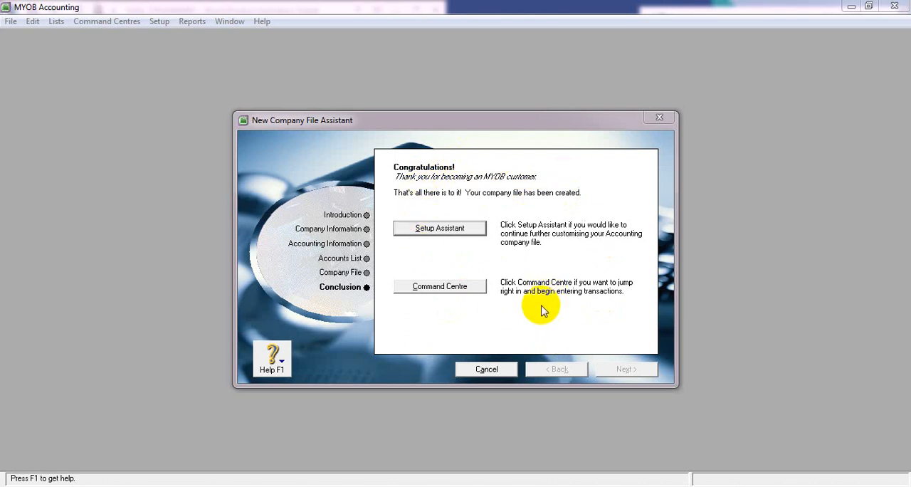
# Close the New Company File Assistant without further setup, exit MYOB Accounting and minimise the Word document.
pyautogui.click(489, 371)
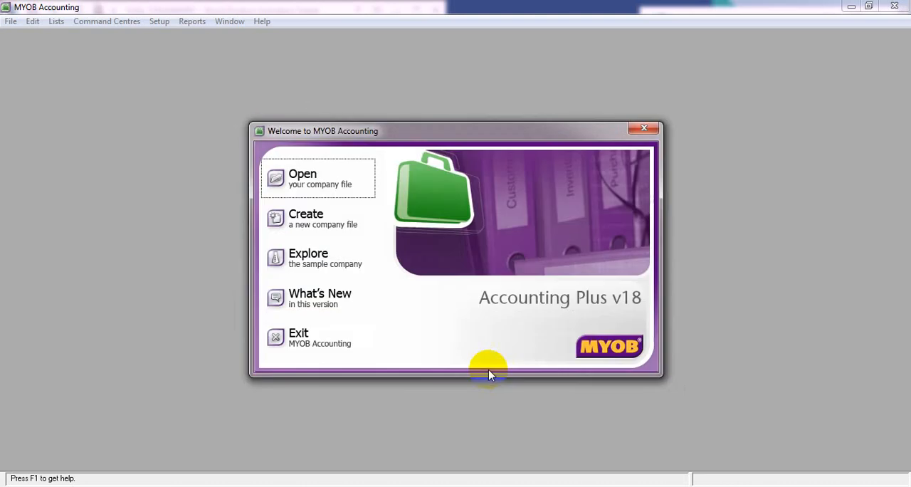
pyautogui.click(311, 342)
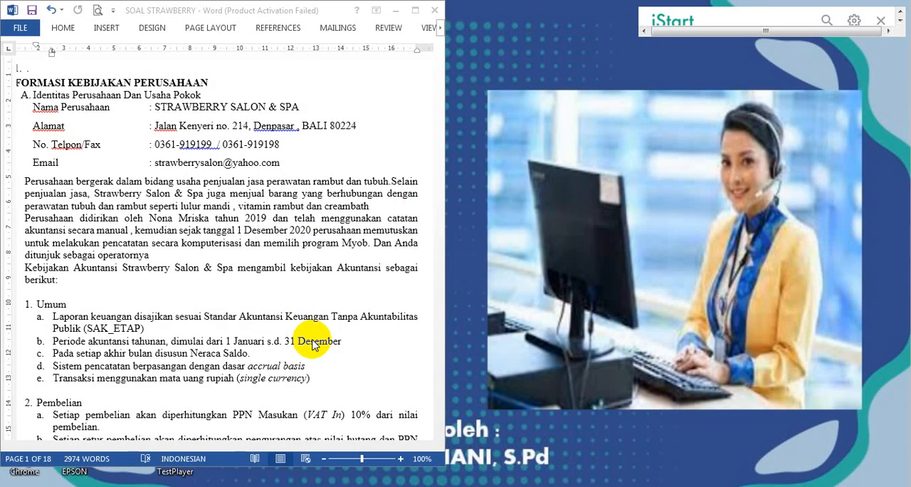
pyautogui.click(395, 11)
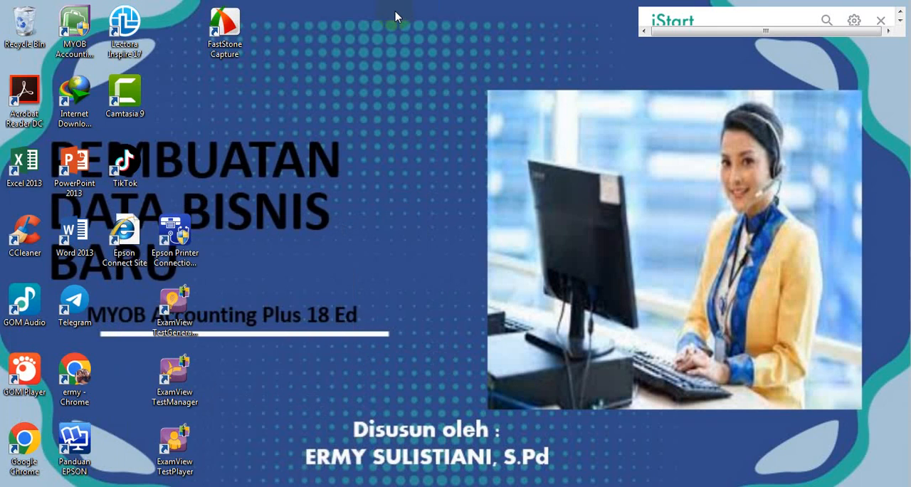